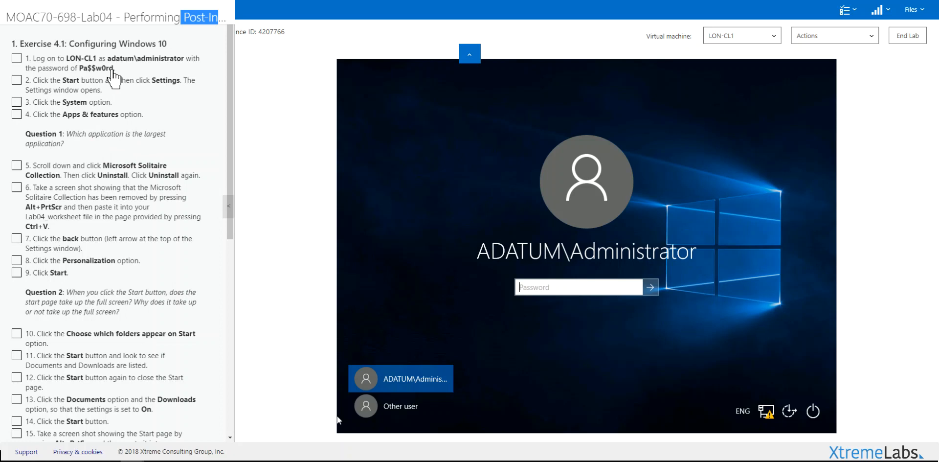
# Sign in to the LON-CL1 VM as administrator with the lab-provided password.
pyautogui.moveTo(112, 71); pyautogui.dragTo(83, 74)
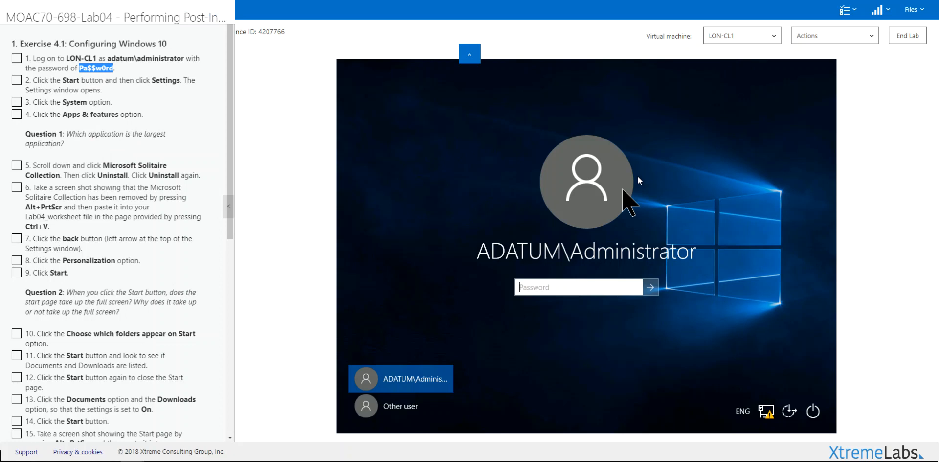
pyautogui.click(533, 289)
pyautogui.write('Pa$$w0rd')
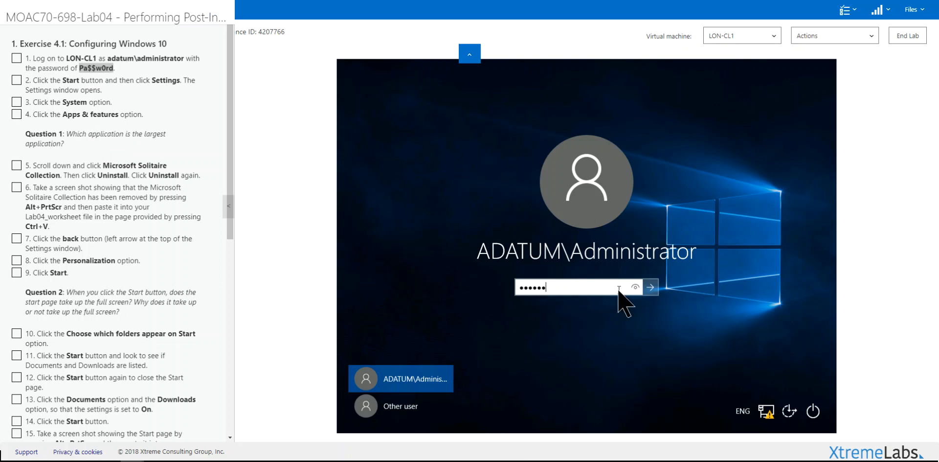
pyautogui.click(653, 288)
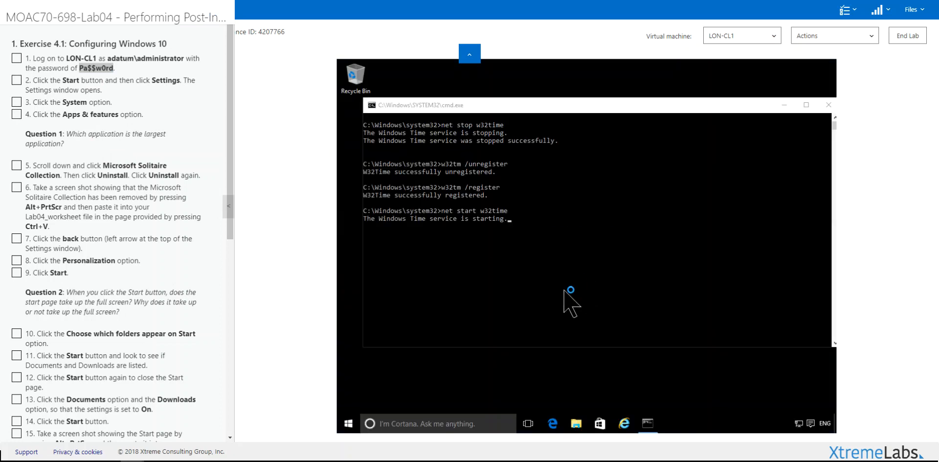
# Open Settings > System > Apps & features in the VM, ticking off the first lab steps.
pyautogui.click(349, 423)
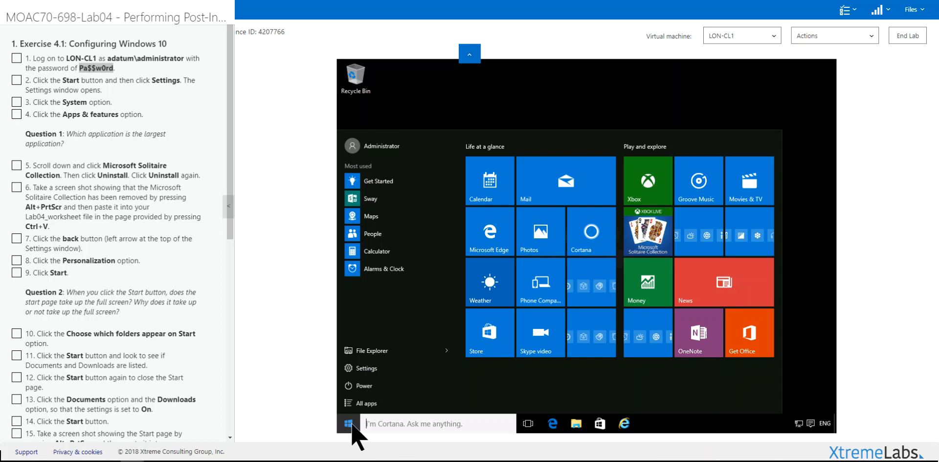
pyautogui.click(364, 372)
pyautogui.click(78, 82)
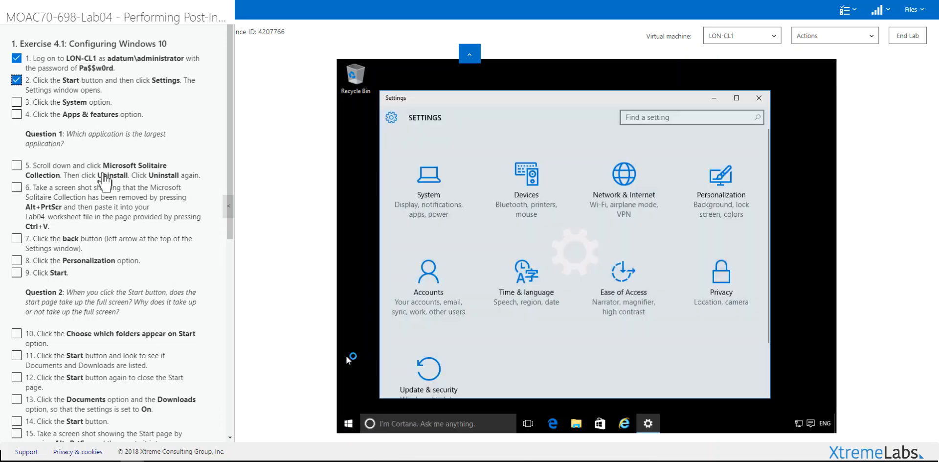
pyautogui.click(426, 195)
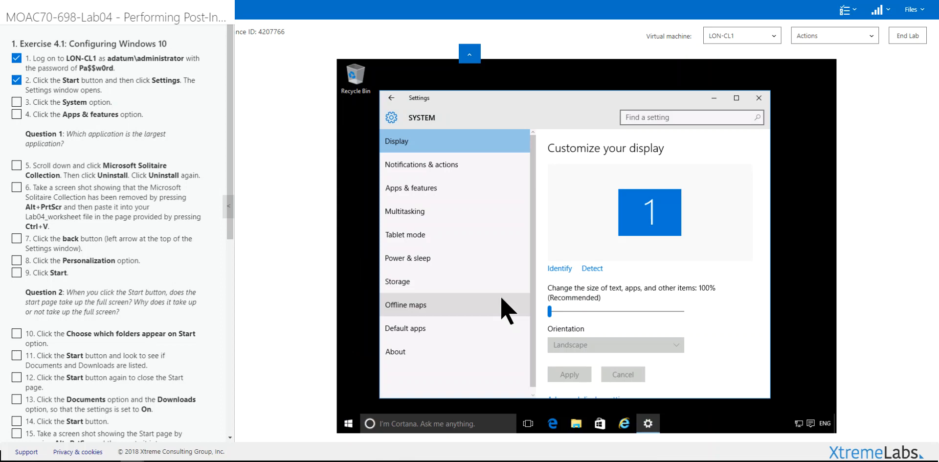
pyautogui.click(434, 193)
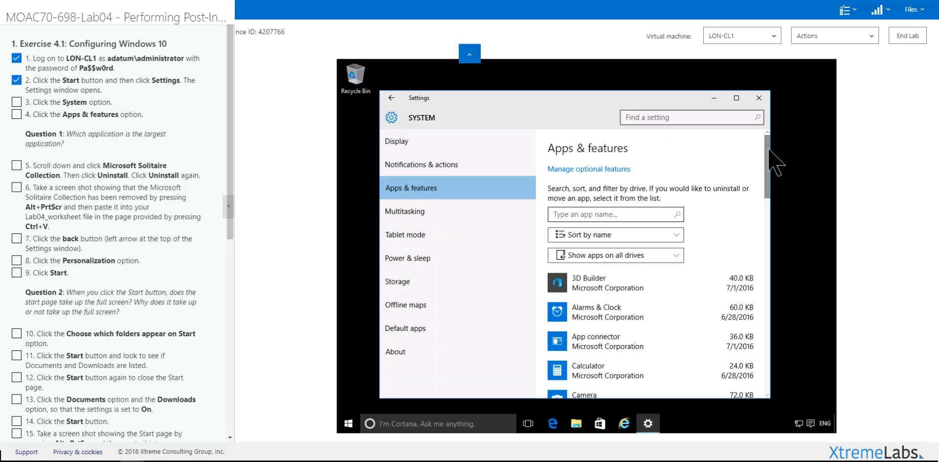
# Tick off lab steps 3 and 4 and maximize the Settings window.
pyautogui.moveTo(769, 157); pyautogui.dragTo(767, 214)
pyautogui.click(51, 104)
pyautogui.click(50, 116)
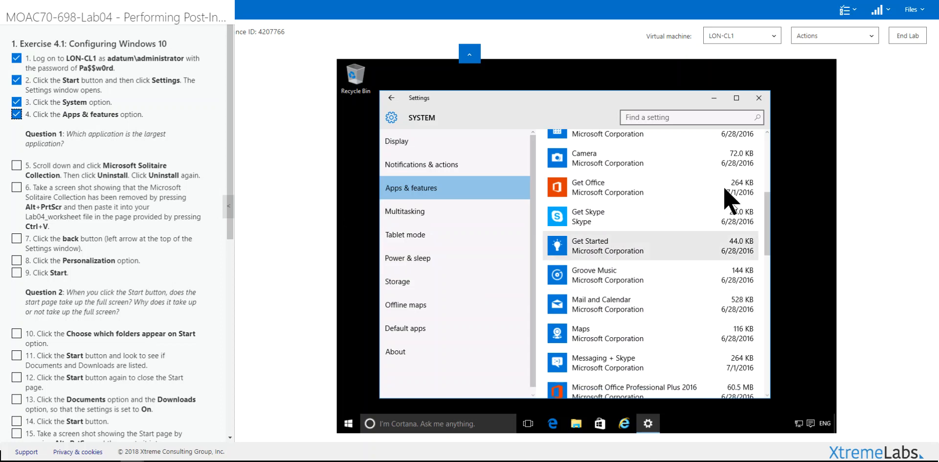
pyautogui.click(737, 98)
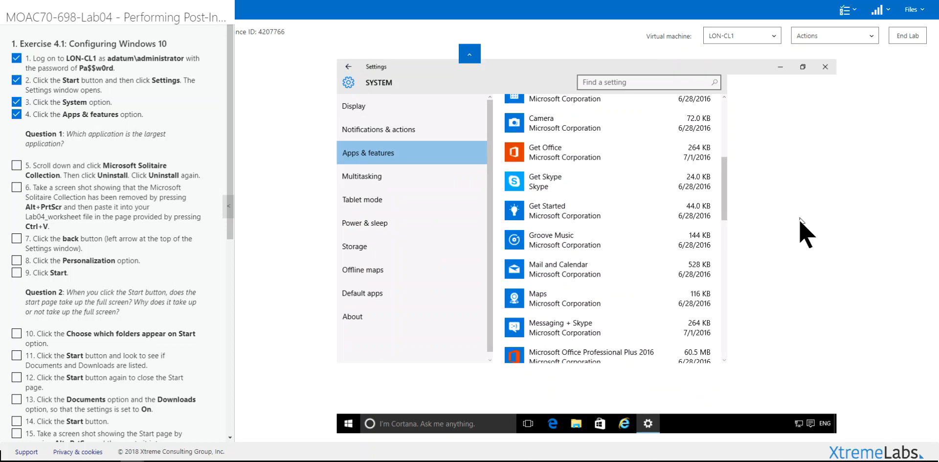
# Scroll through the Apps & features list to compare installed app sizes.
pyautogui.moveTo(834, 184); pyautogui.dragTo(817, 233)
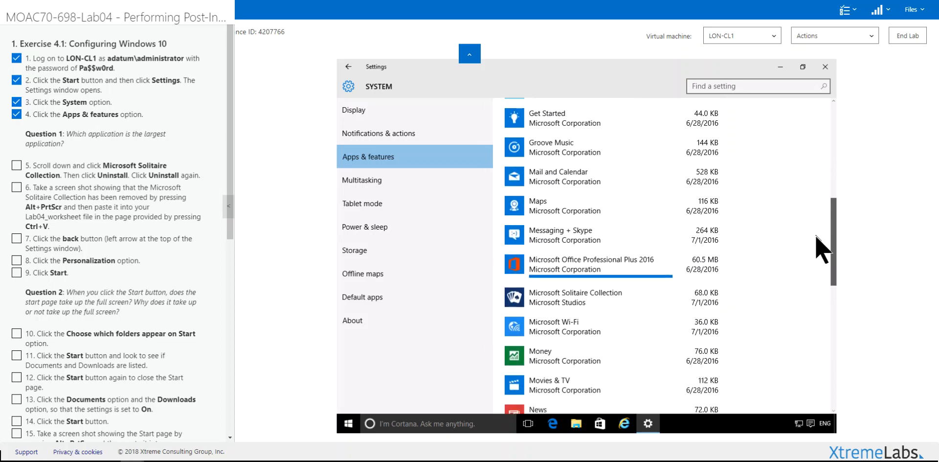
pyautogui.scroll(-1, 763, 259)
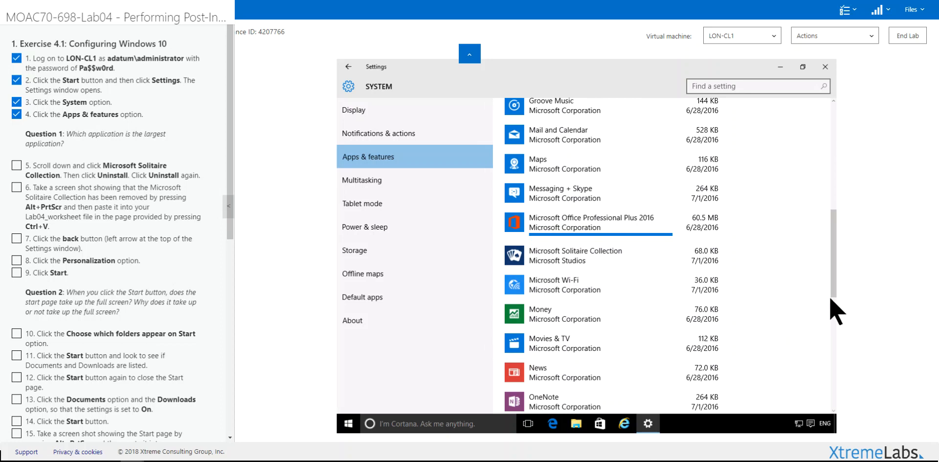
pyautogui.scroll(-2, 836, 342)
pyautogui.scroll(-5, 829, 338)
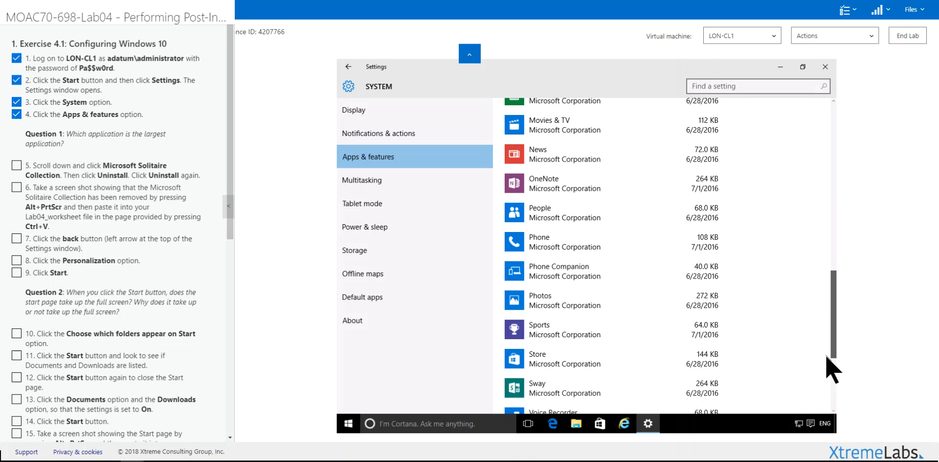
pyautogui.scroll(-3, 832, 382)
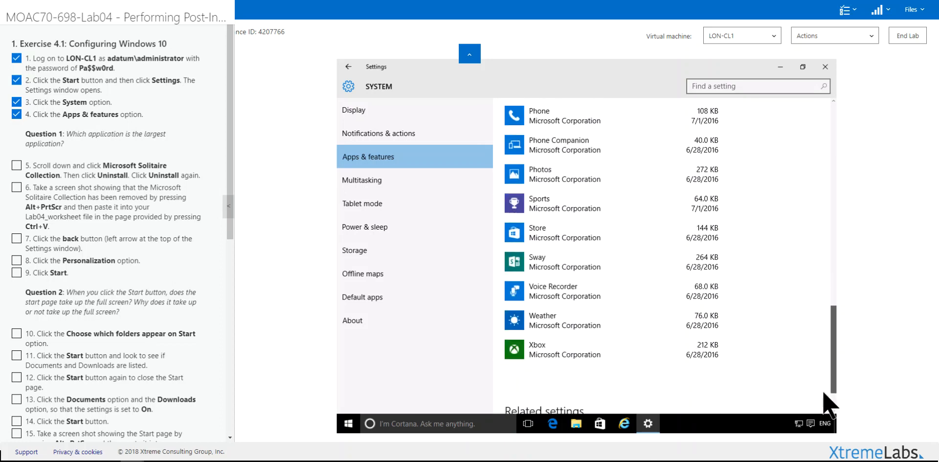
pyautogui.moveTo(831, 387); pyautogui.dragTo(830, 296)
# Remove Microsoft Solitaire Collection via Uninstall with confirmation, then check lab steps 5 and 6.
pyautogui.click(523, 274)
pyautogui.click(698, 305)
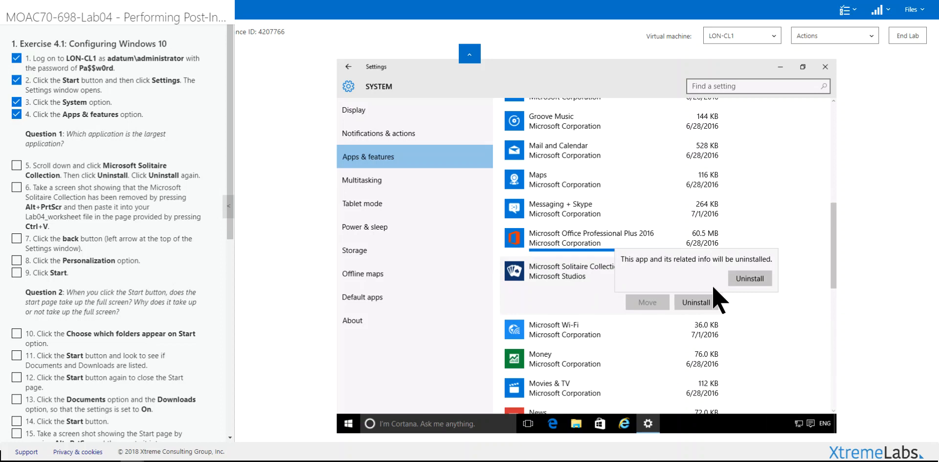
pyautogui.click(747, 281)
pyautogui.click(44, 176)
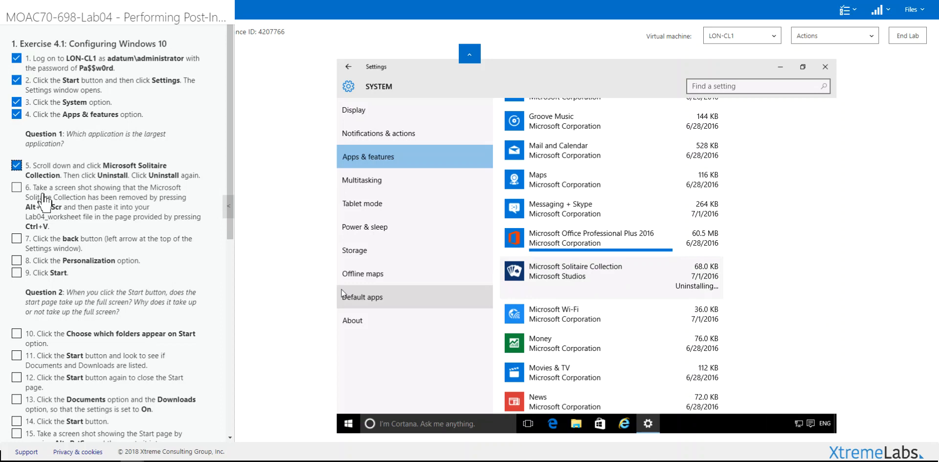
pyautogui.click(42, 208)
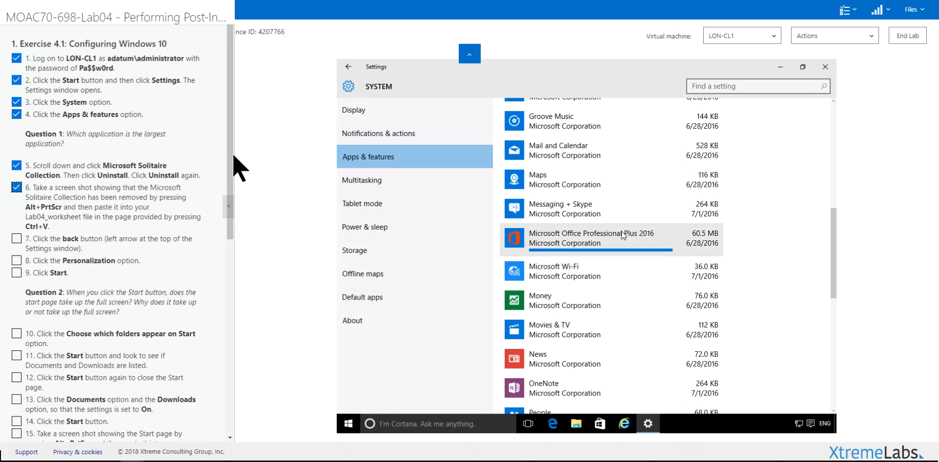
# Return to the Settings home, revisit System, then close the Settings window.
pyautogui.click(349, 68)
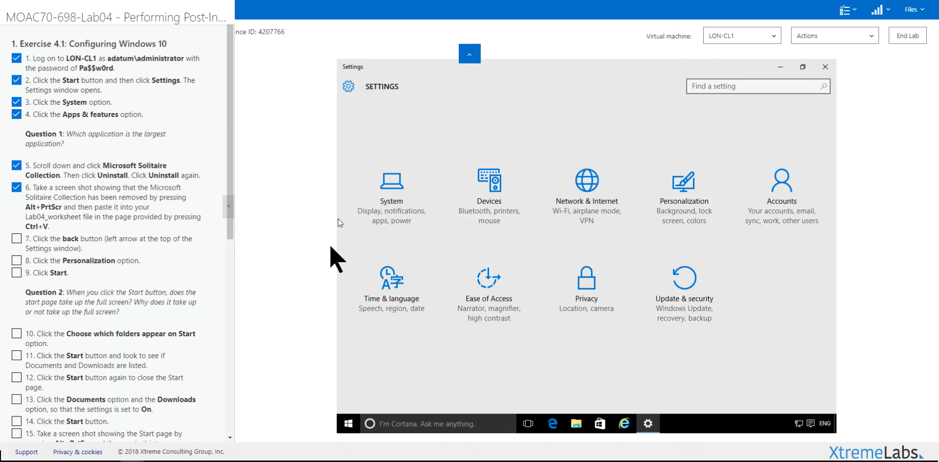
pyautogui.click(389, 208)
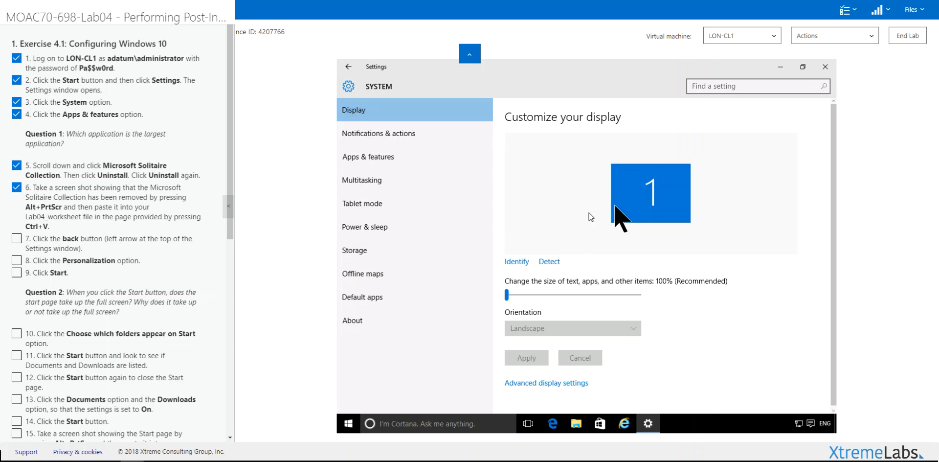
pyautogui.click(826, 67)
# Open Personalization from the desktop context menu, dismiss the error, and select Start.
pyautogui.rightClick(589, 183)
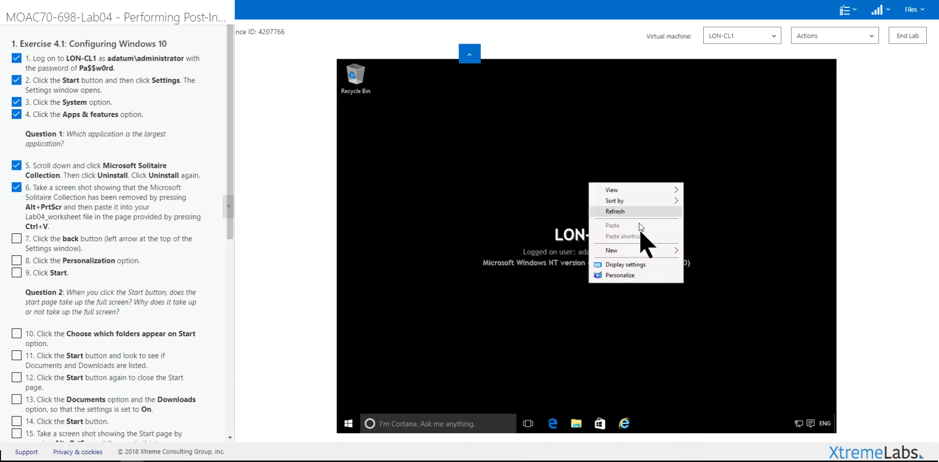
pyautogui.click(629, 277)
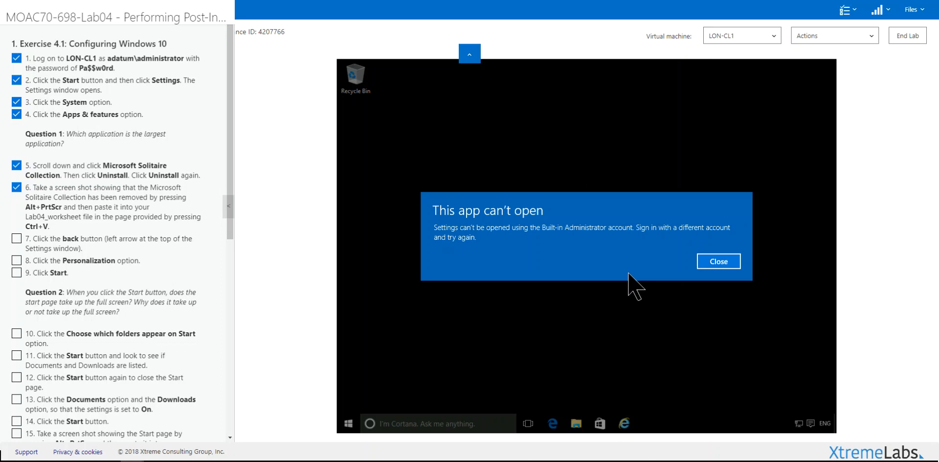
pyautogui.click(717, 263)
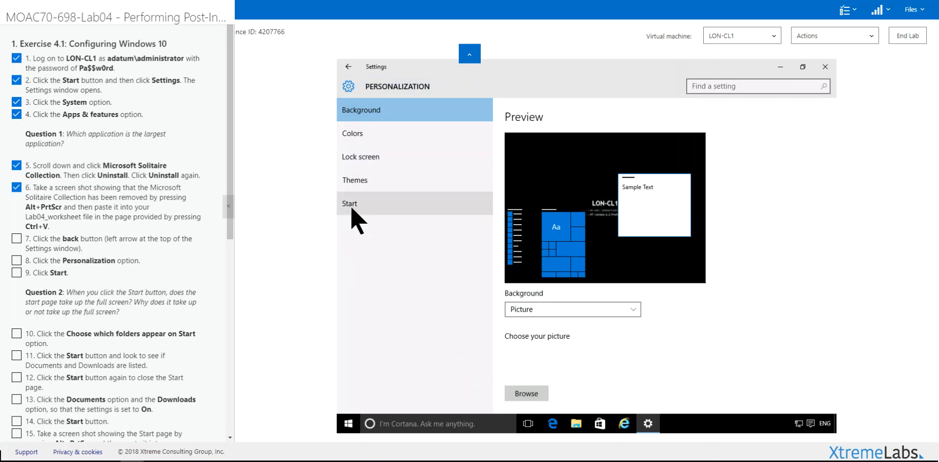
pyautogui.click(352, 208)
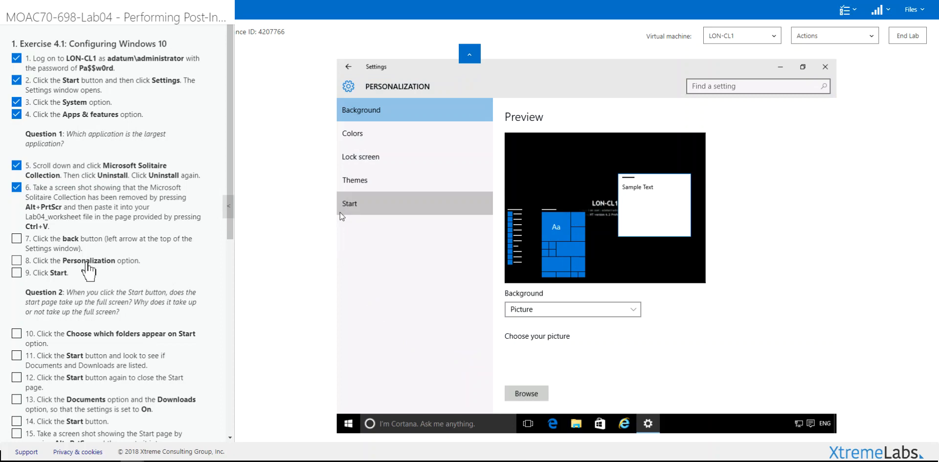
# Tick off the completed lab steps and preview the normal Start menu.
pyautogui.click(16, 273)
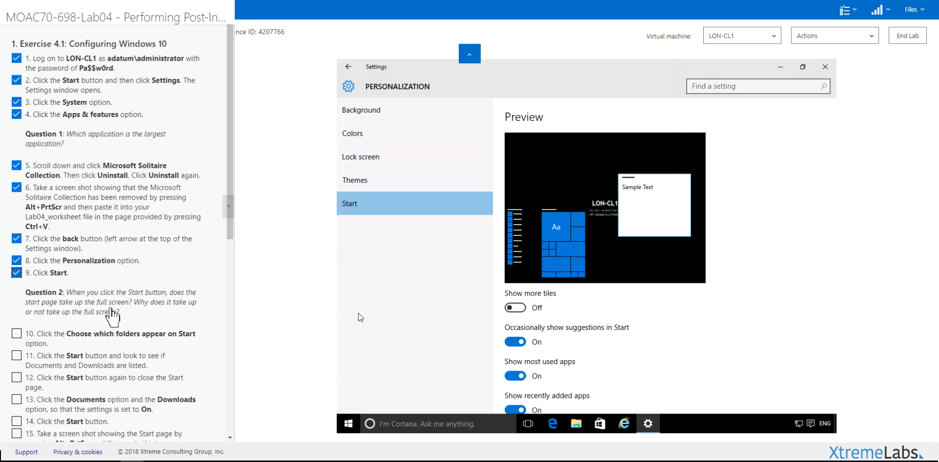
pyautogui.scroll(-1, 662, 319)
pyautogui.scroll(-3, 666, 332)
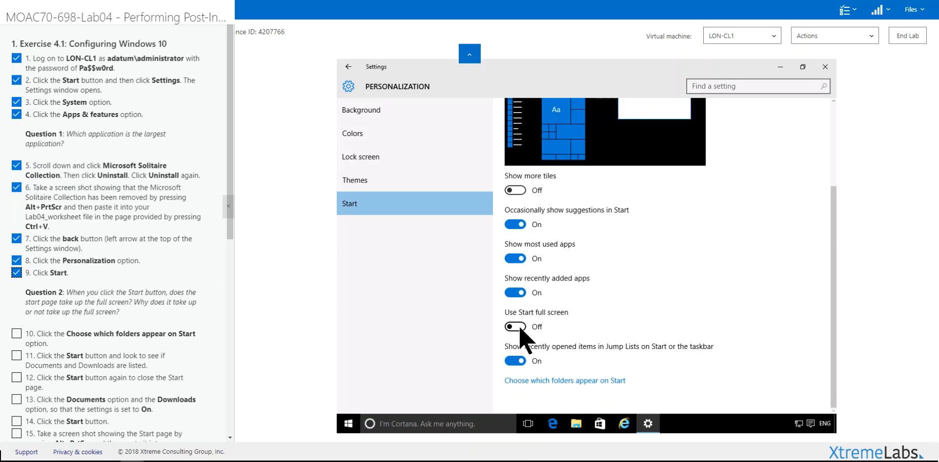
pyautogui.click(349, 419)
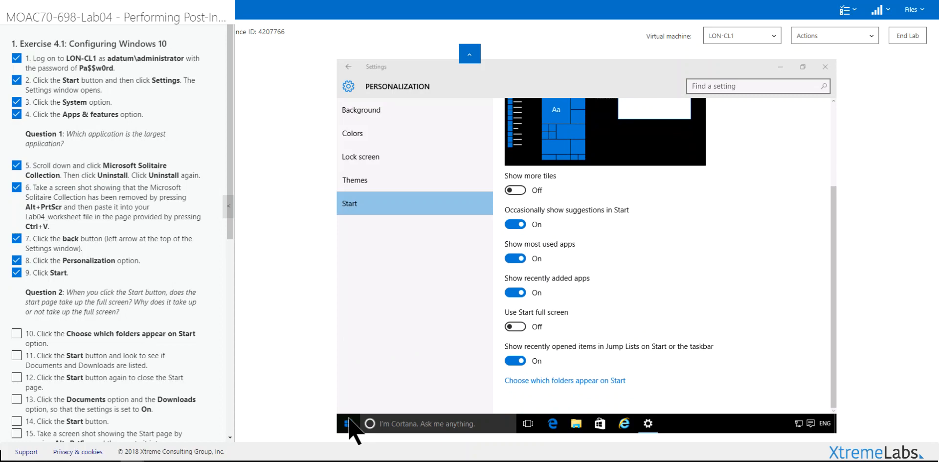
pyautogui.click(350, 422)
# Turn Use Start full screen on, view full-screen Start, then switch it back off.
pyautogui.click(516, 328)
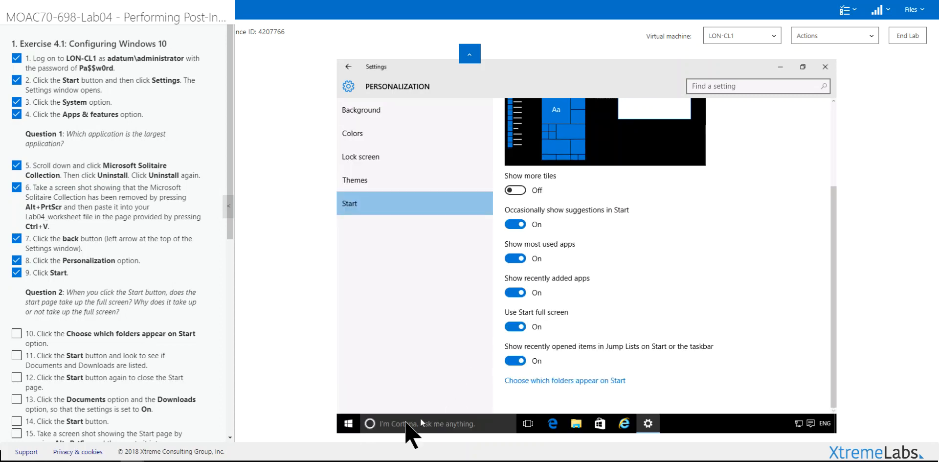
pyautogui.click(349, 424)
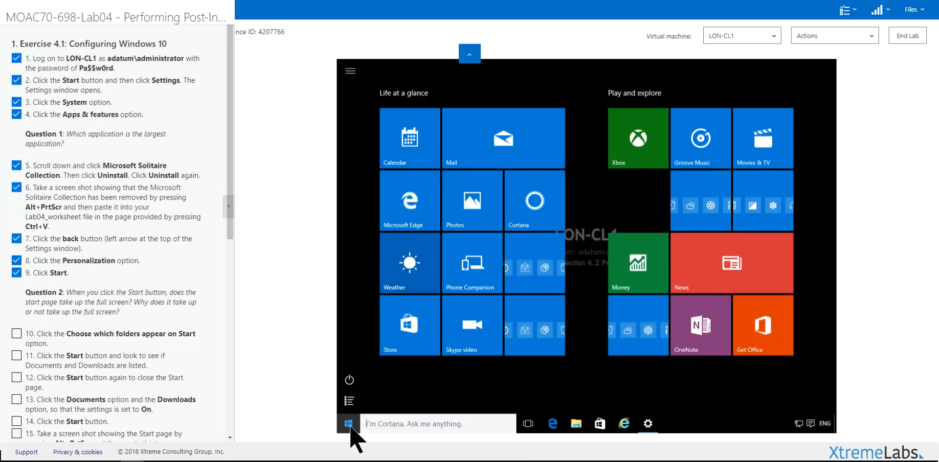
pyautogui.click(349, 423)
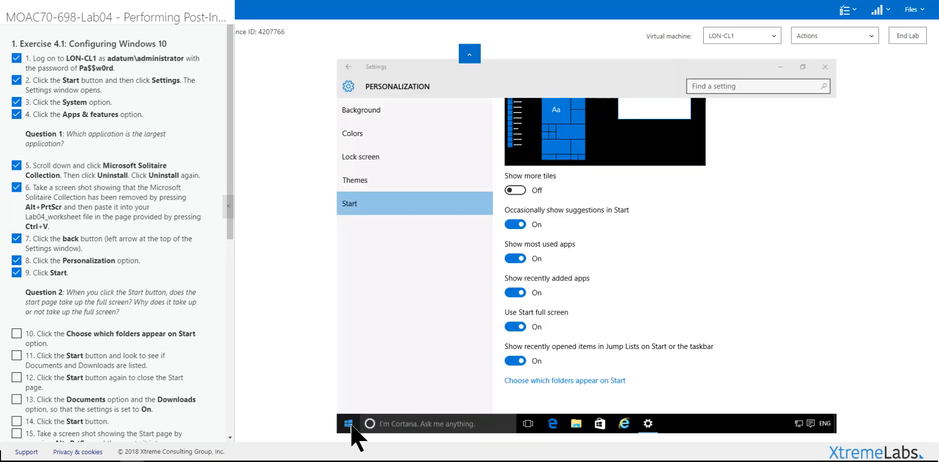
pyautogui.click(516, 327)
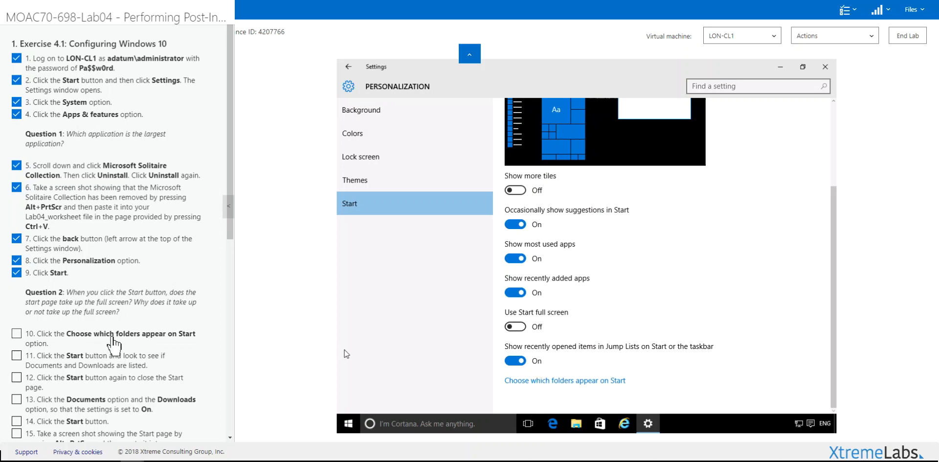
# Open 'Choose which folders appear on Start' and glance at the current Start menu.
pyautogui.click(546, 383)
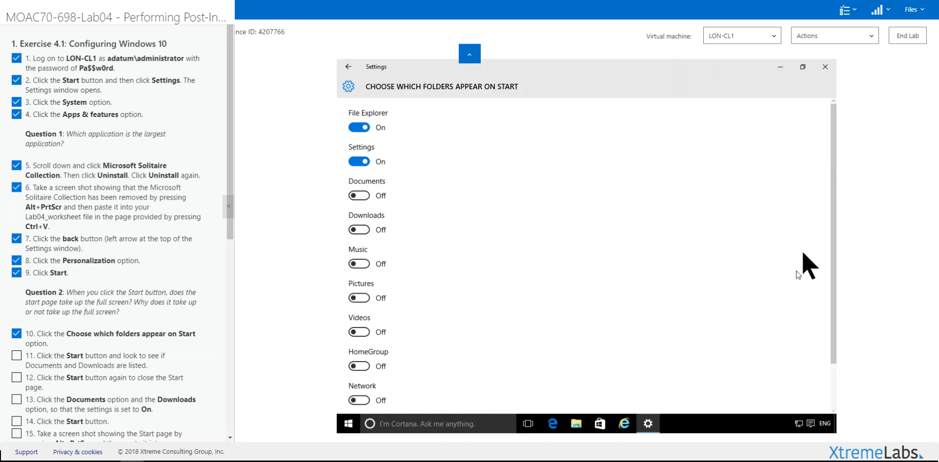
pyautogui.moveTo(834, 153); pyautogui.dragTo(834, 156)
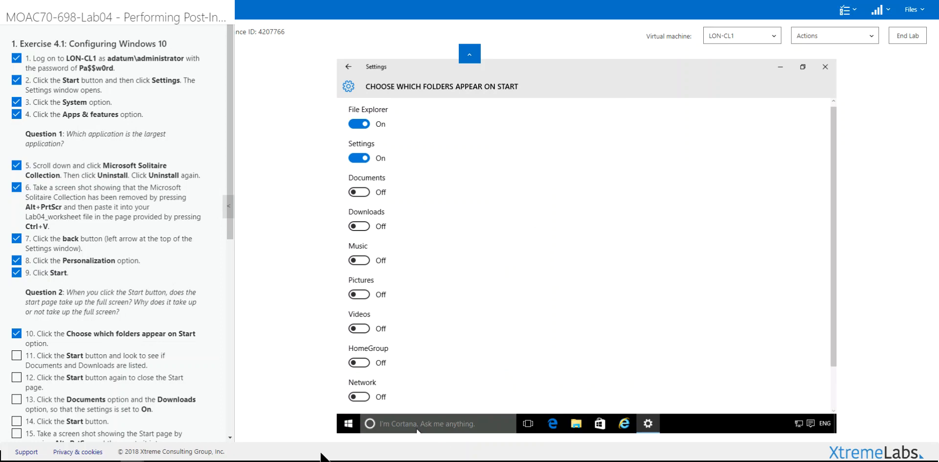
pyautogui.click(349, 424)
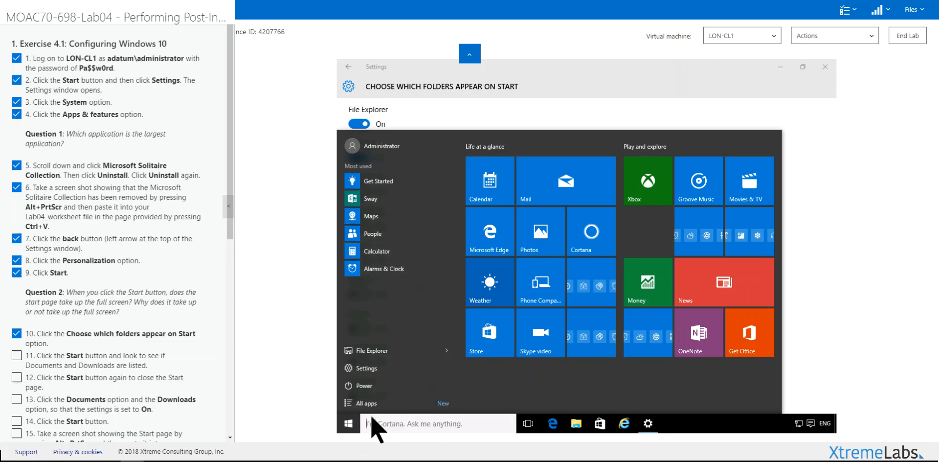
pyautogui.click(723, 127)
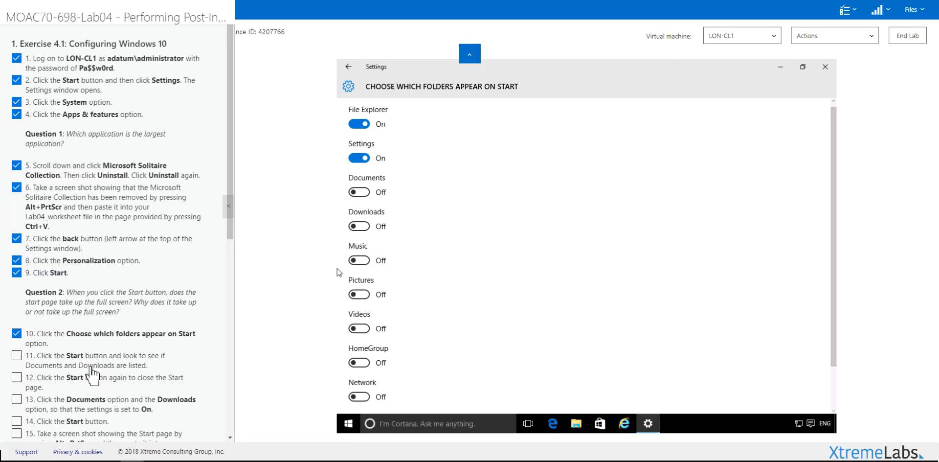
# Tick steps 11 and 12, switch Documents and Downloads on, and verify them on Start.
pyautogui.click(91, 367)
pyautogui.click(108, 384)
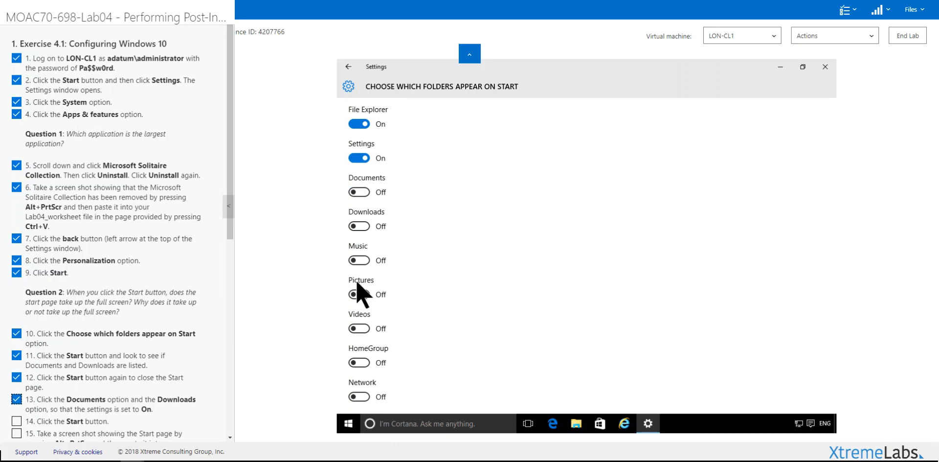
pyautogui.click(365, 193)
pyautogui.click(360, 226)
pyautogui.click(350, 425)
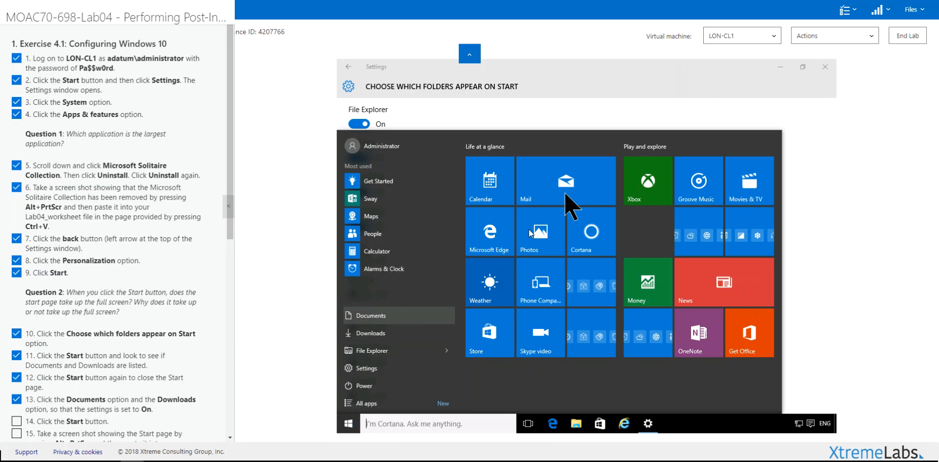
pyautogui.click(661, 127)
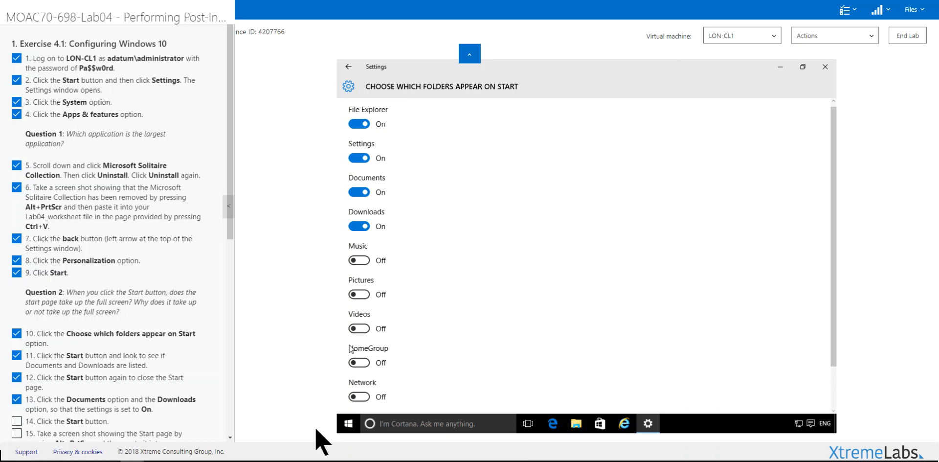
pyautogui.scroll(-1, 451, 371)
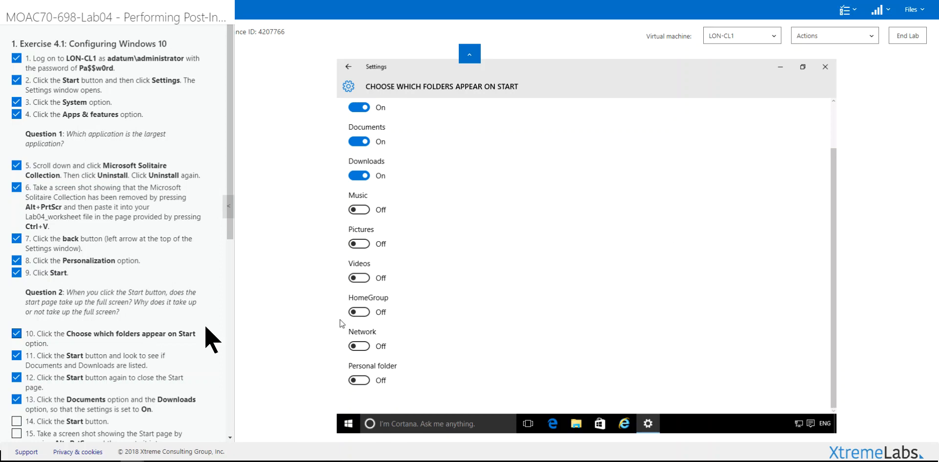
# Unpin the Cortana tile from Start and resize another tile to Small.
pyautogui.click(357, 424)
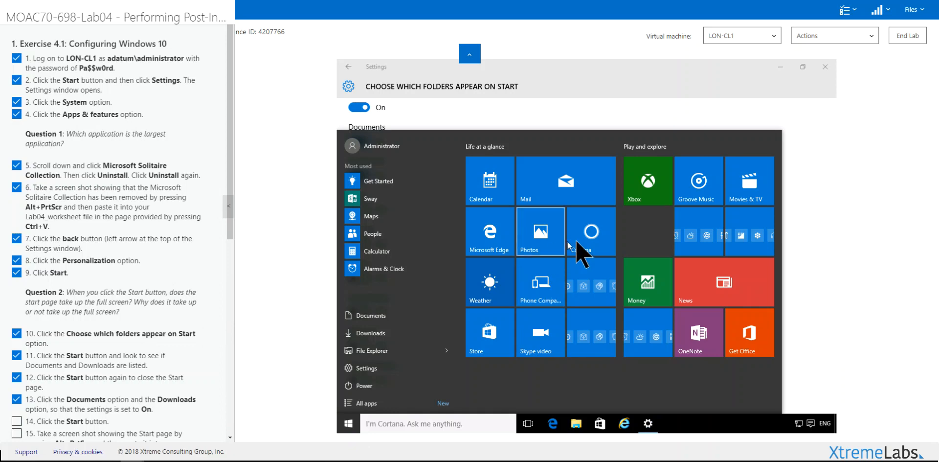
pyautogui.rightClick(584, 247)
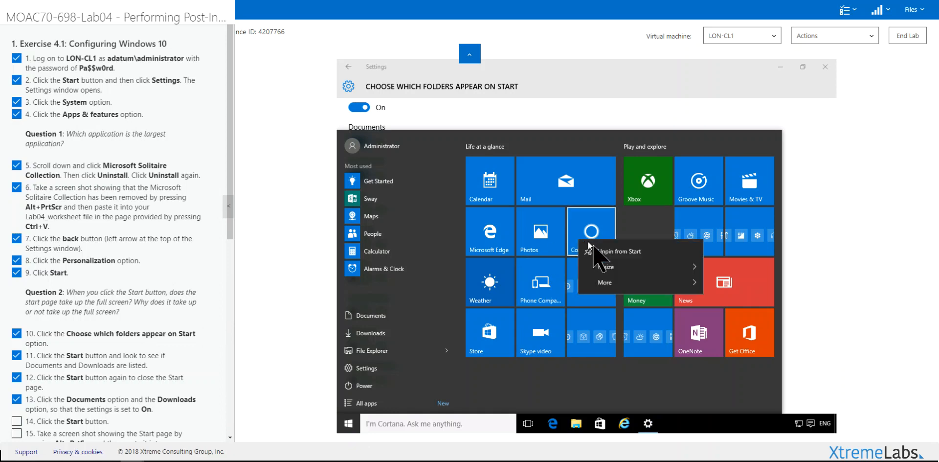
pyautogui.click(594, 252)
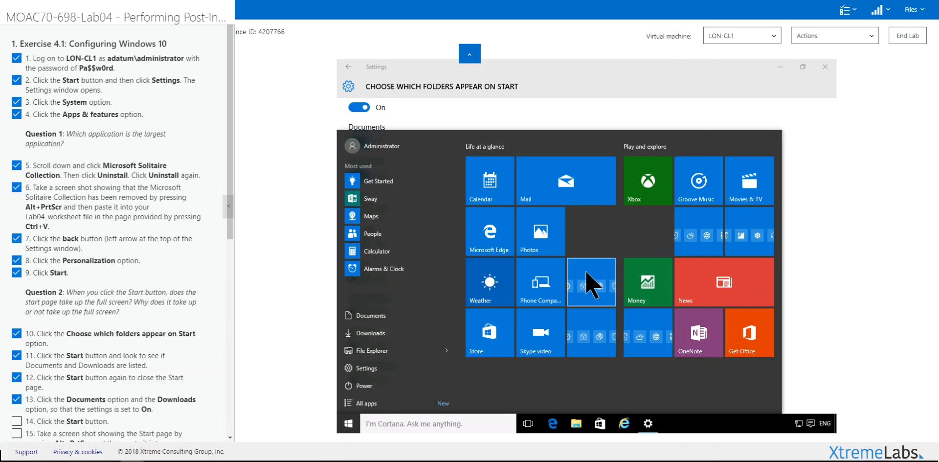
pyautogui.rightClick(586, 272)
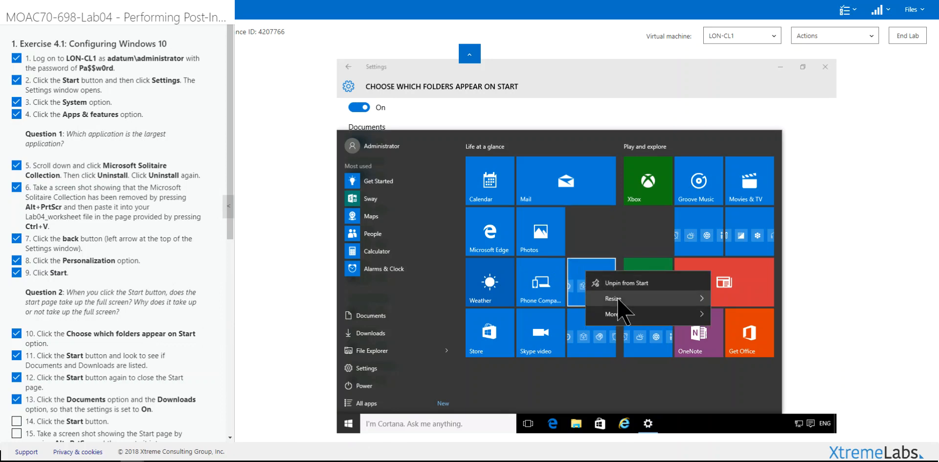
pyautogui.moveTo(701, 295)
pyautogui.click(582, 304)
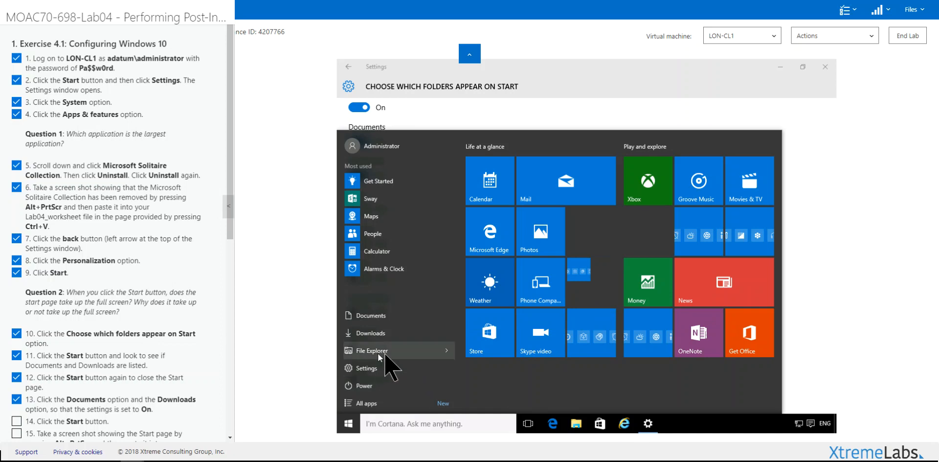
# Pin Excel 2016 from All apps into a new group named Office, sized Small.
pyautogui.click(370, 406)
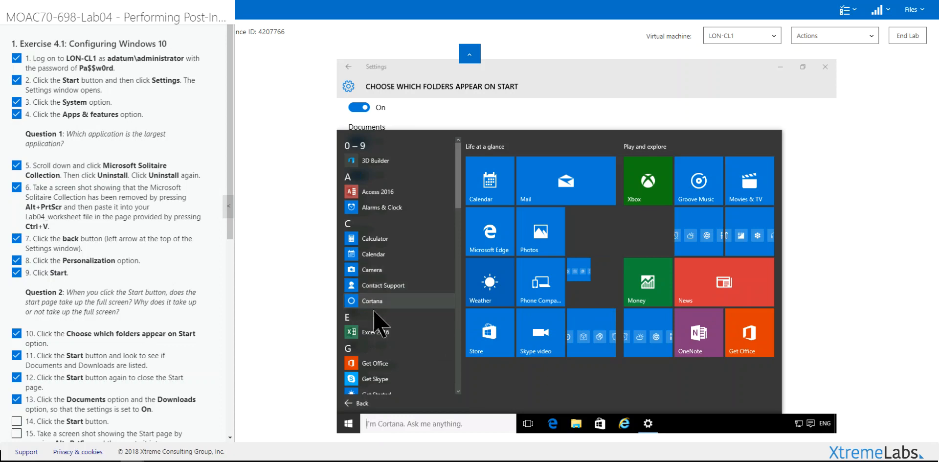
pyautogui.moveTo(366, 333); pyautogui.dragTo(494, 355)
pyautogui.click(494, 351)
pyautogui.write('Office')
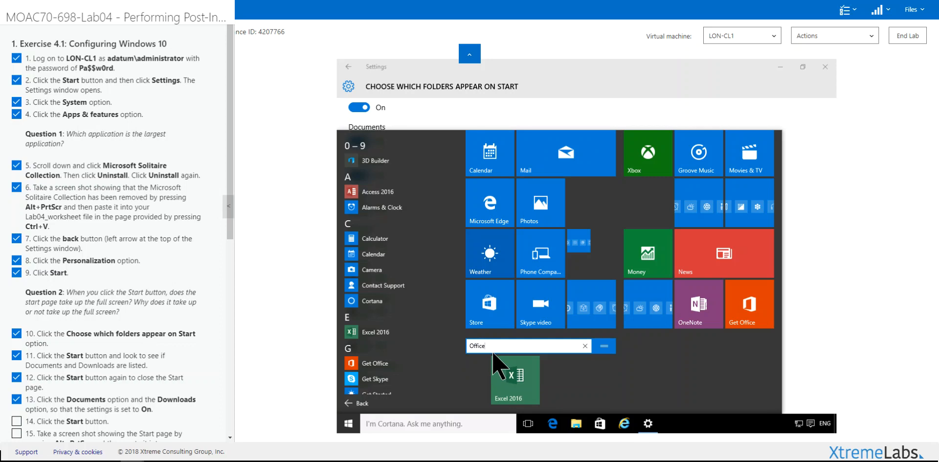
pyautogui.rightClick(518, 384)
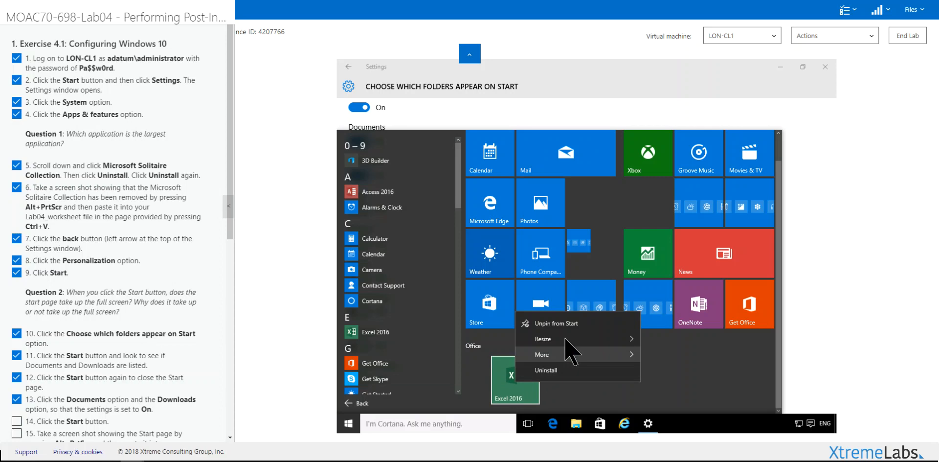
pyautogui.moveTo(607, 339)
pyautogui.click(664, 341)
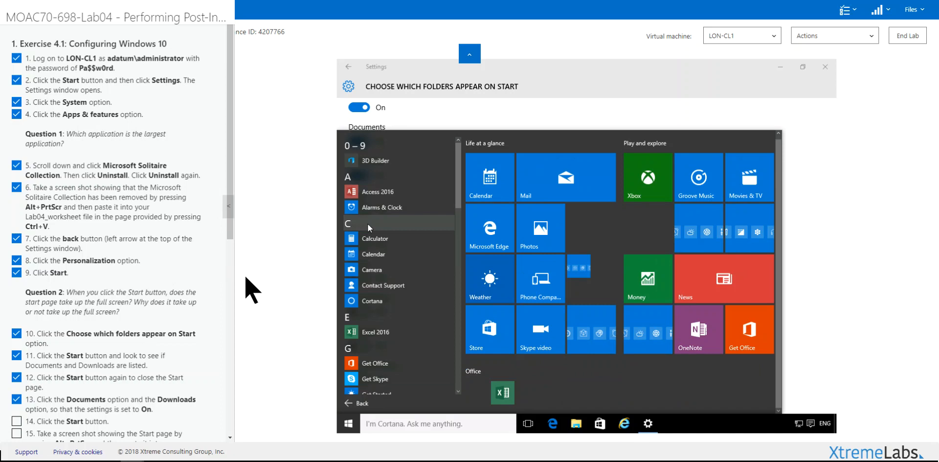
pyautogui.moveTo(231, 237); pyautogui.dragTo(220, 311)
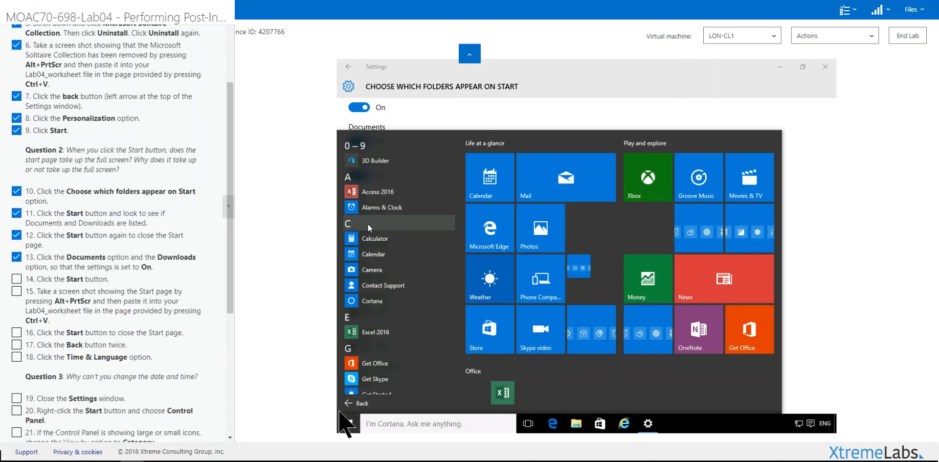
# Reopen Start to confirm Documents and Downloads appear, then close it and go back in Settings.
pyautogui.click(345, 429)
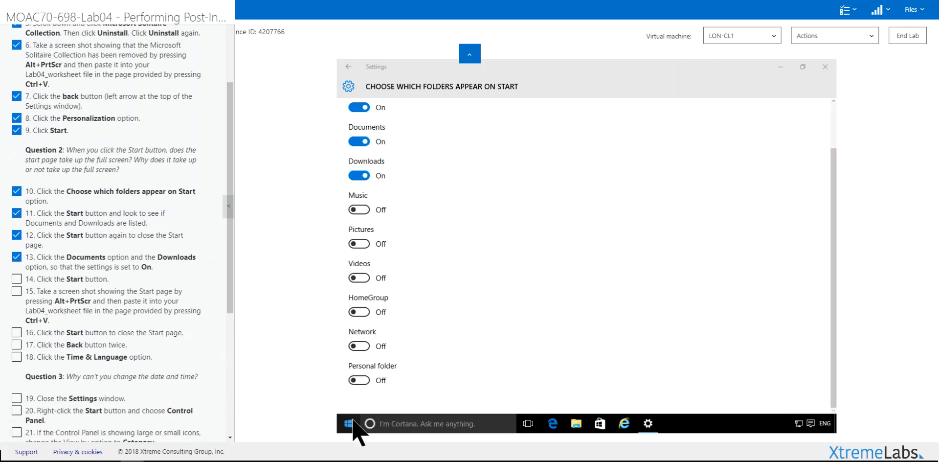
pyautogui.click(353, 421)
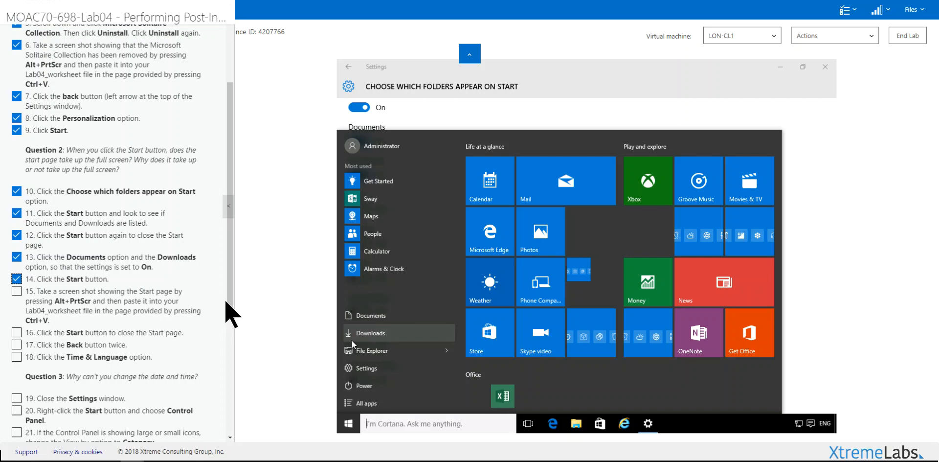
pyautogui.moveTo(226, 303); pyautogui.dragTo(232, 353)
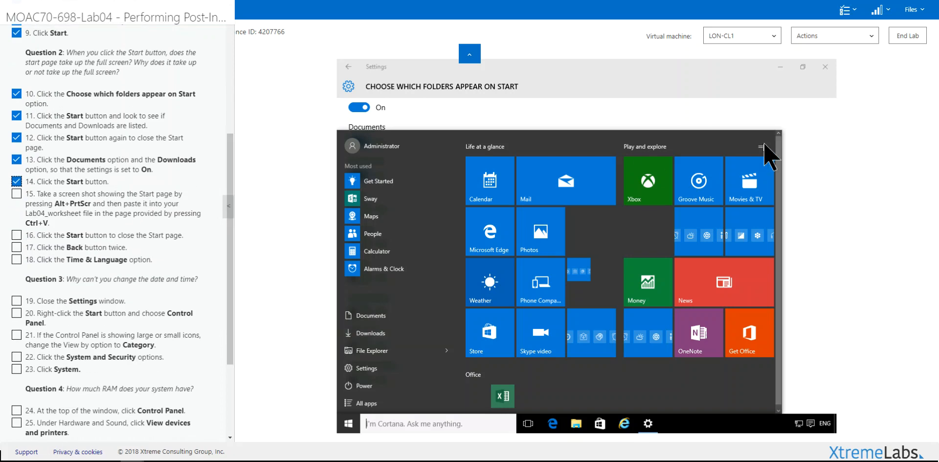
pyautogui.click(700, 111)
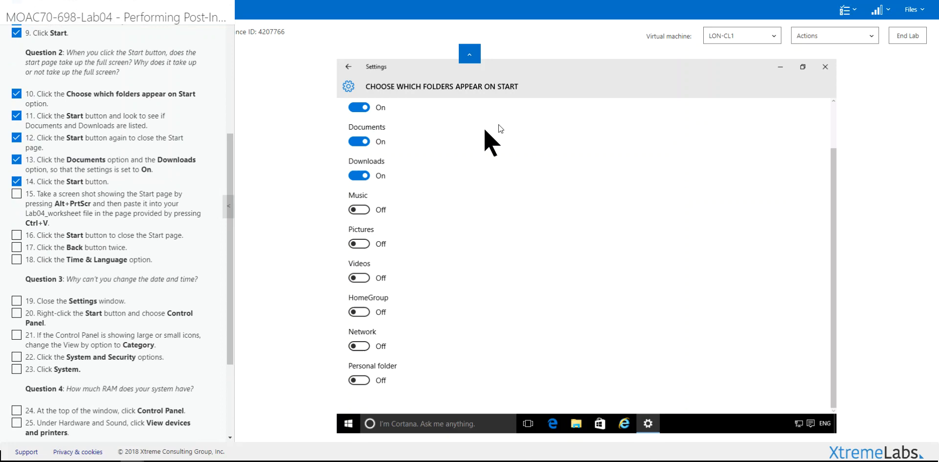
pyautogui.click(349, 67)
# In Time & language, switch the time zone to (UTC-06:00) Central America and open Region & language.
pyautogui.click(349, 67)
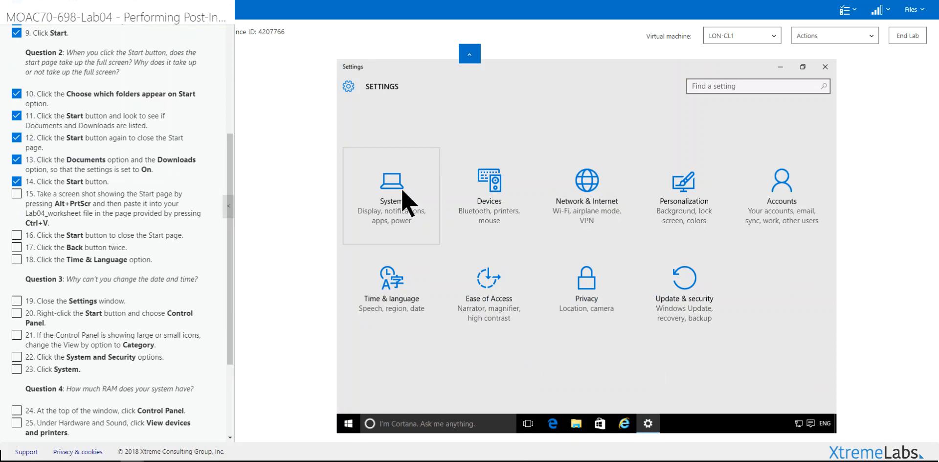
pyautogui.click(387, 309)
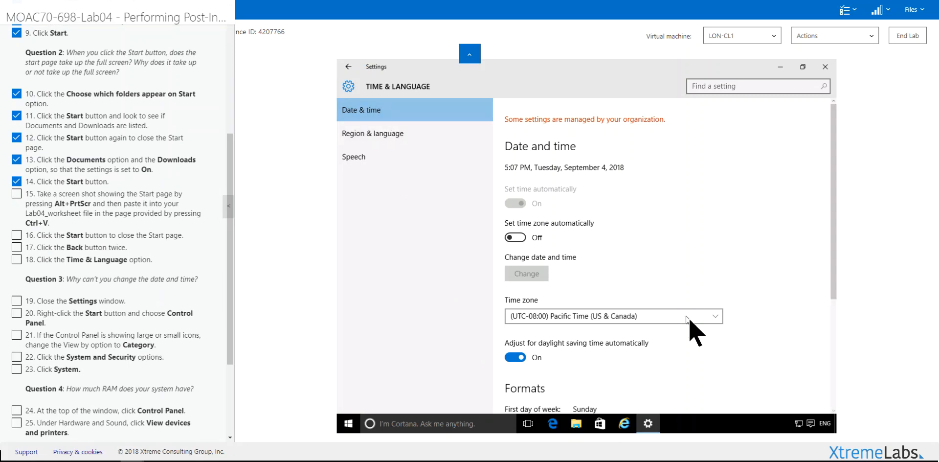
pyautogui.click(710, 319)
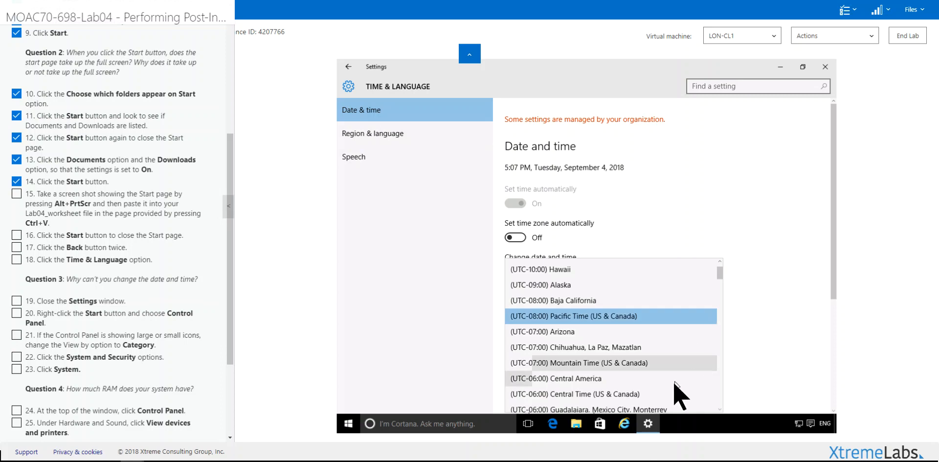
pyautogui.click(675, 379)
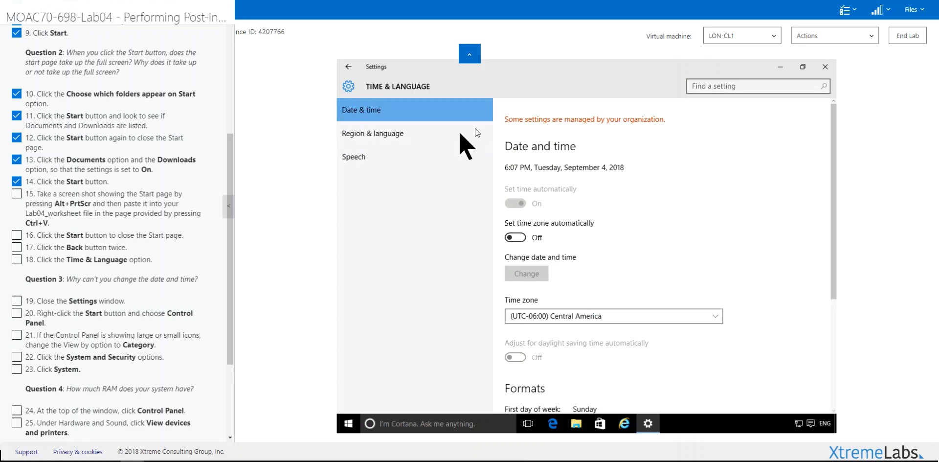
pyautogui.click(396, 138)
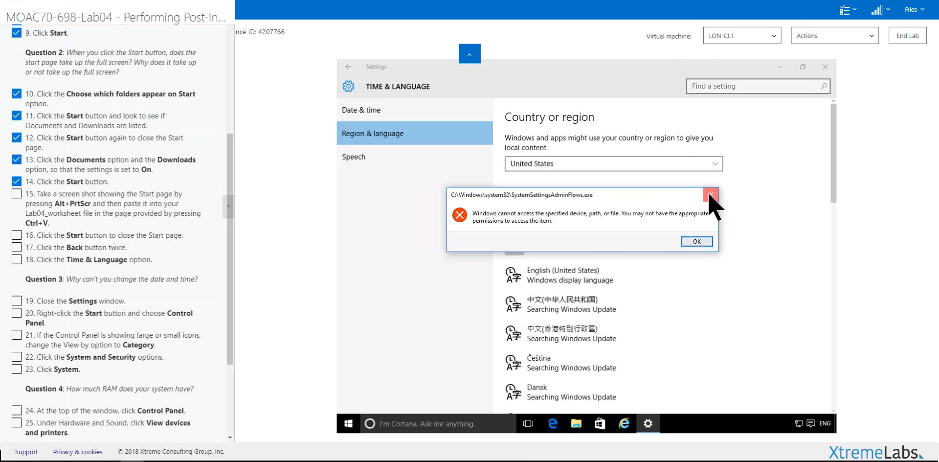
# Dismiss the SystemSettingsAdminFlows.exe permissions error on the Region & language page.
pyautogui.click(697, 241)
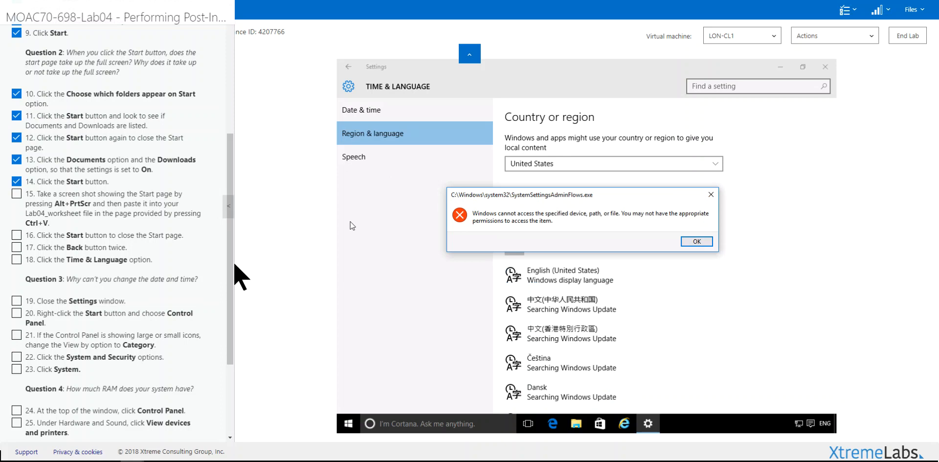
pyautogui.moveTo(234, 237); pyautogui.dragTo(230, 250)
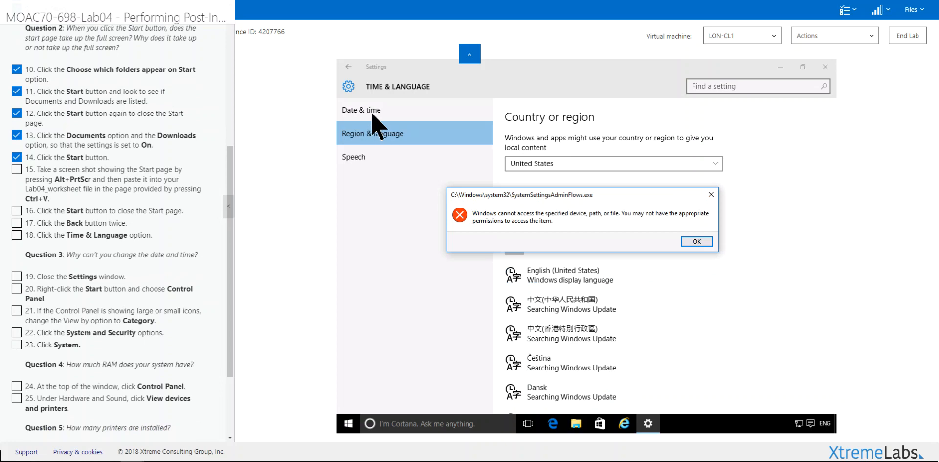
# Dismiss the permissions error and force-close the stuck Settings app with Task Manager.
pyautogui.click(711, 195)
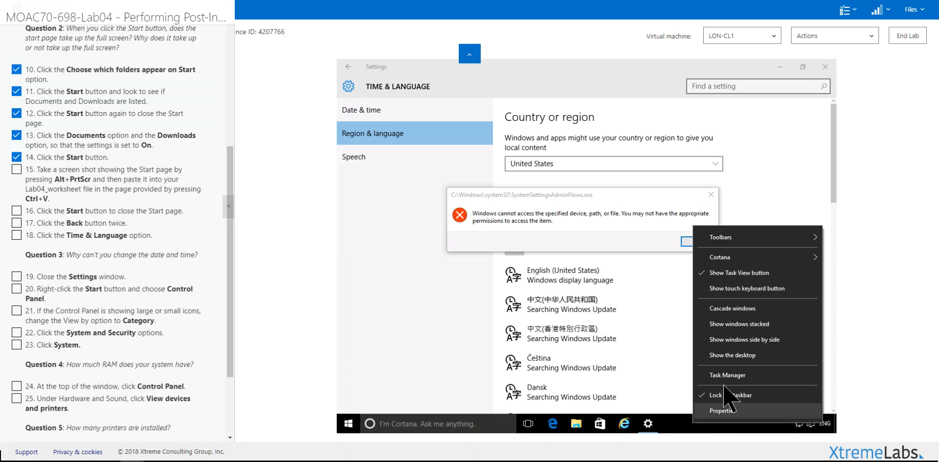
pyautogui.click(730, 376)
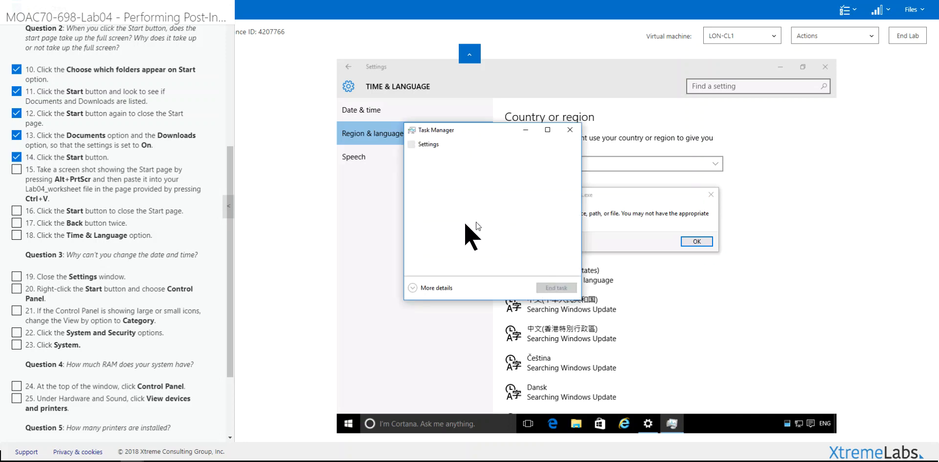
pyautogui.click(430, 145)
pyautogui.click(545, 289)
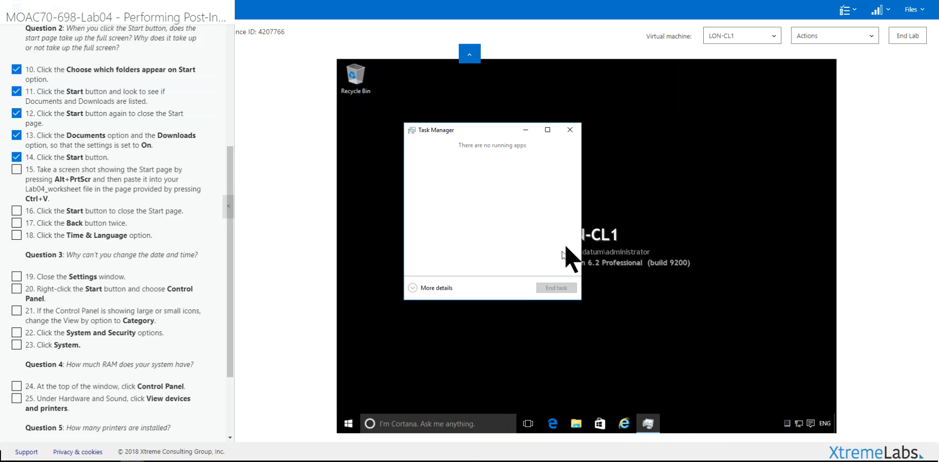
pyautogui.click(570, 130)
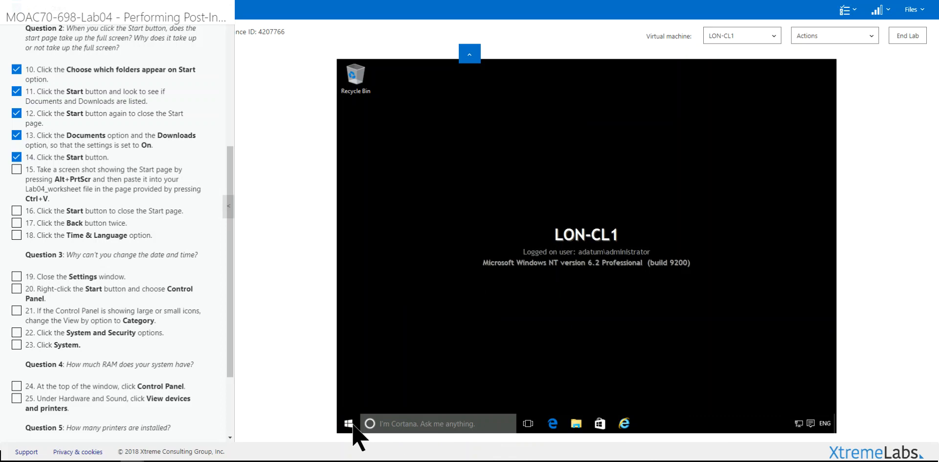
# Reopen Time & language settings from Start, review Date & time, then close Settings.
pyautogui.click(349, 424)
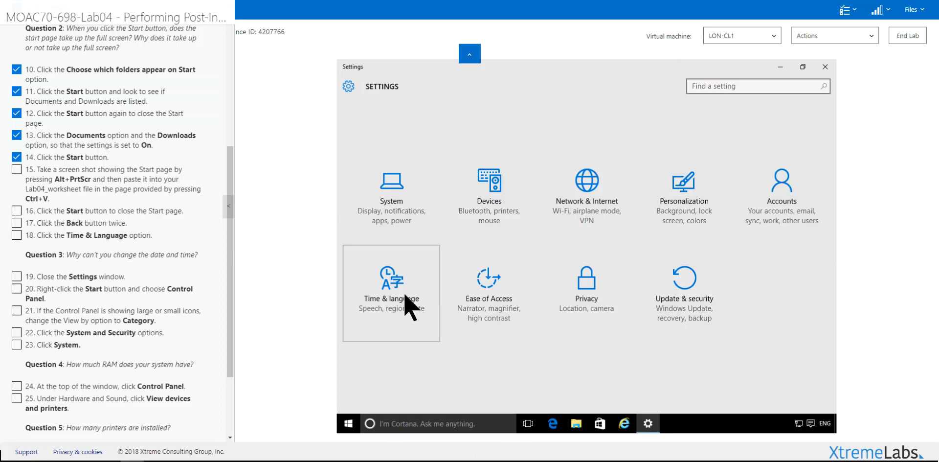
pyautogui.click(405, 296)
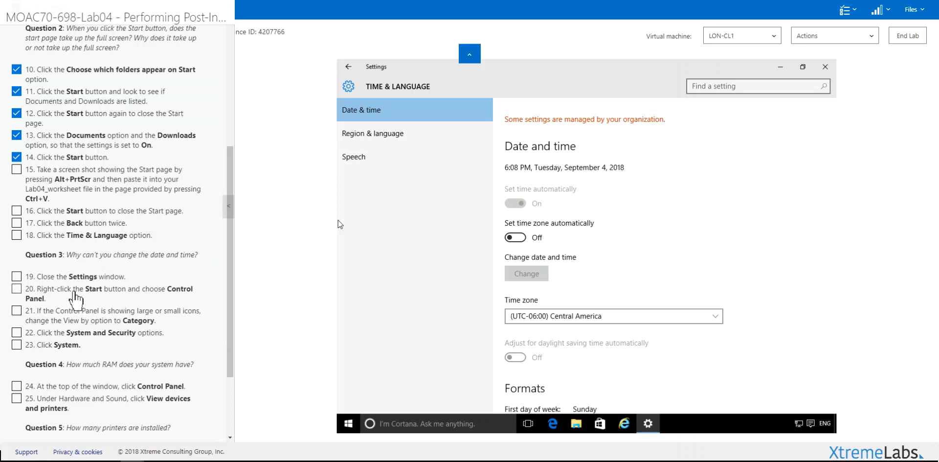
pyautogui.click(825, 66)
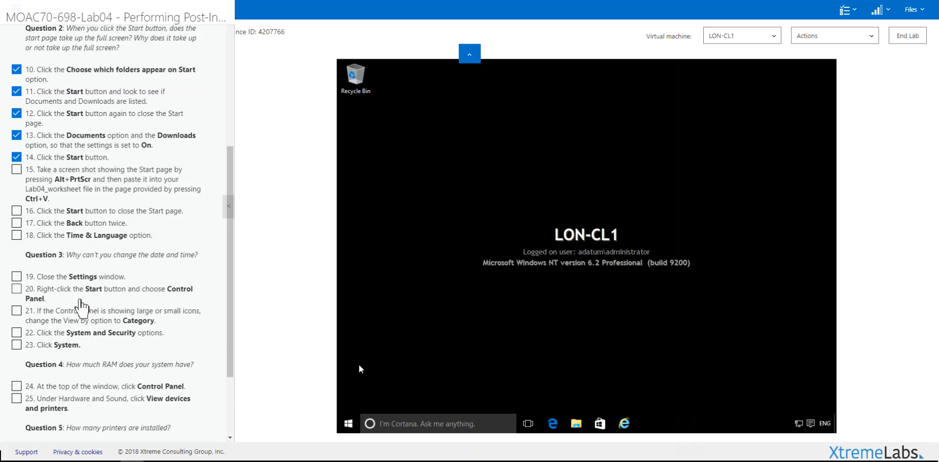
pyautogui.rightClick(349, 423)
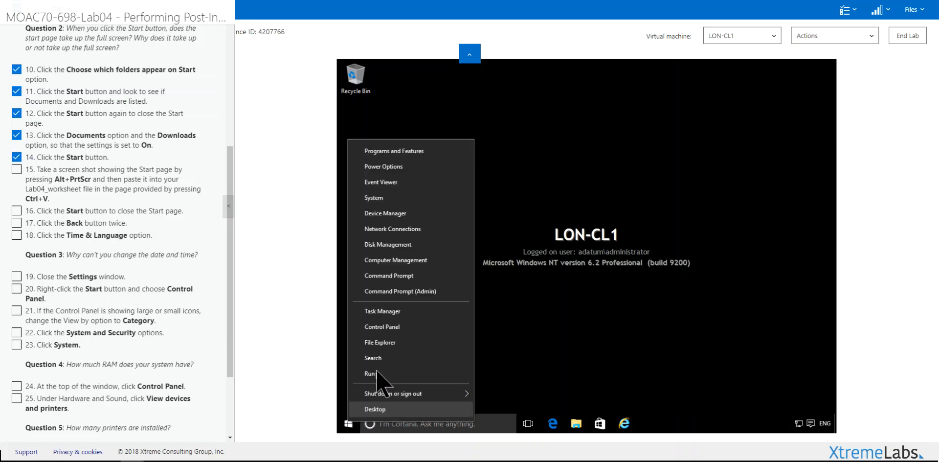
# Go from Control Panel through System and Security to the System page showing 4.00 GB RAM.
pyautogui.click(384, 326)
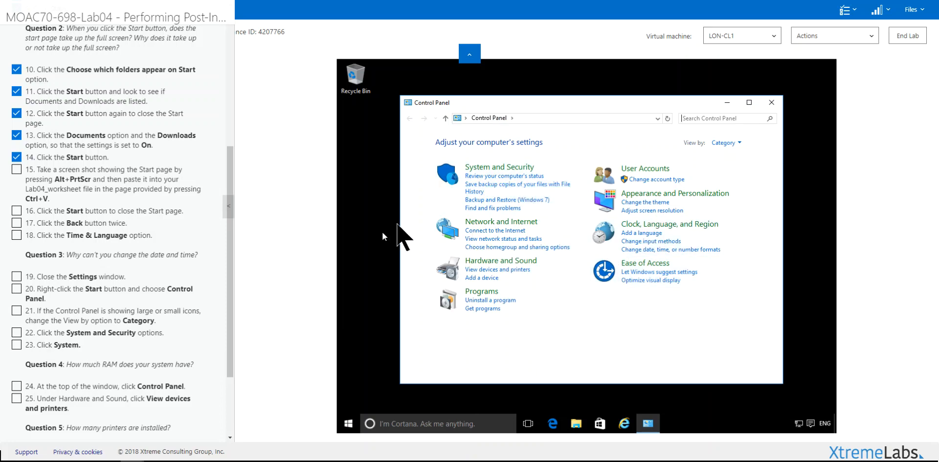
pyautogui.click(481, 170)
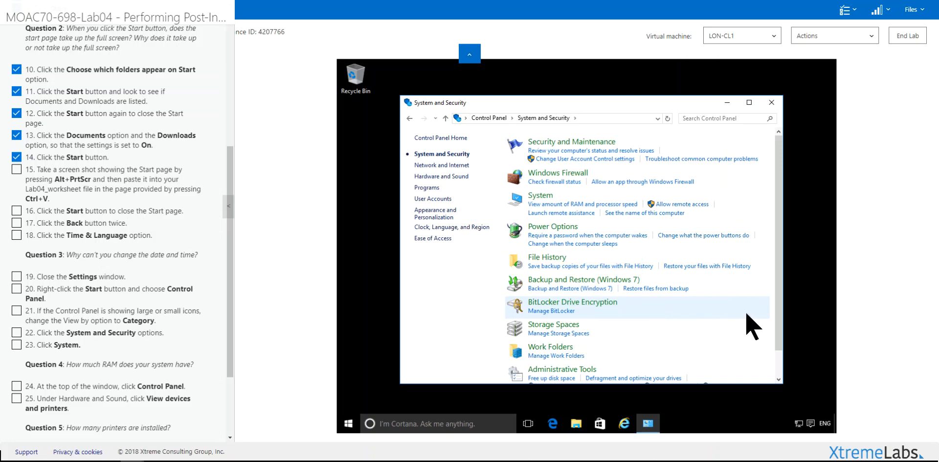
pyautogui.scroll(-1, 770, 338)
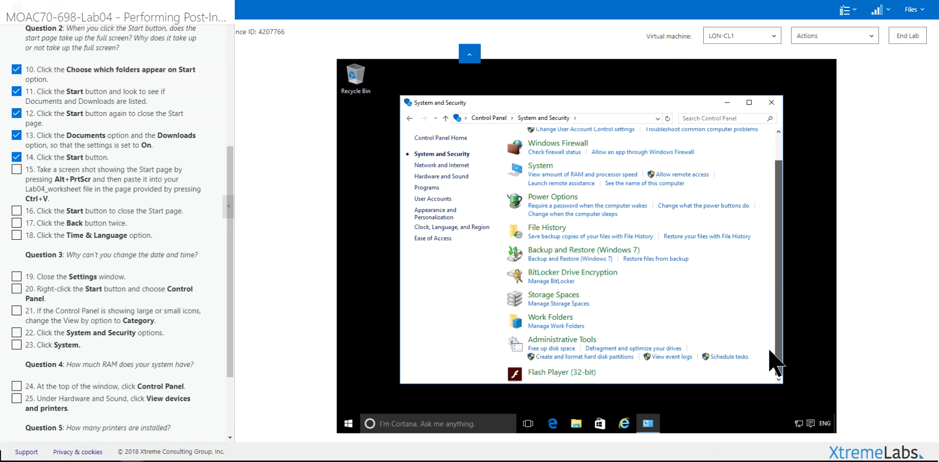
pyautogui.scroll(1, 771, 318)
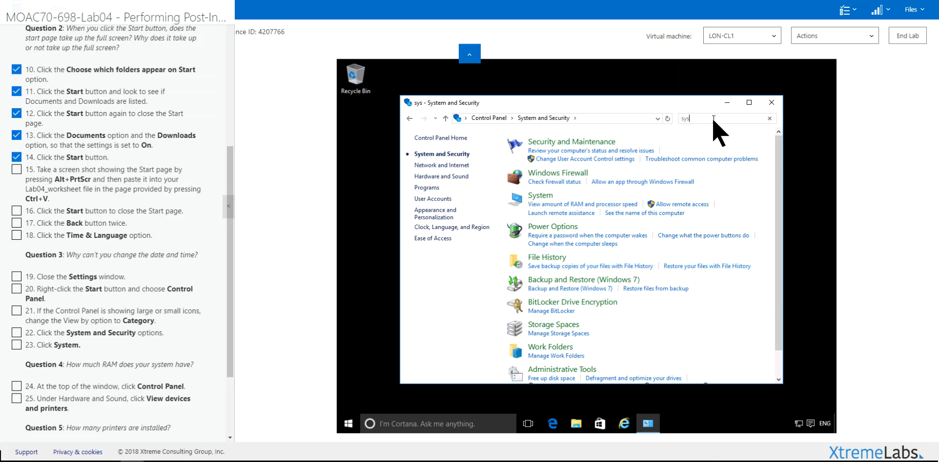
pyautogui.write('t')
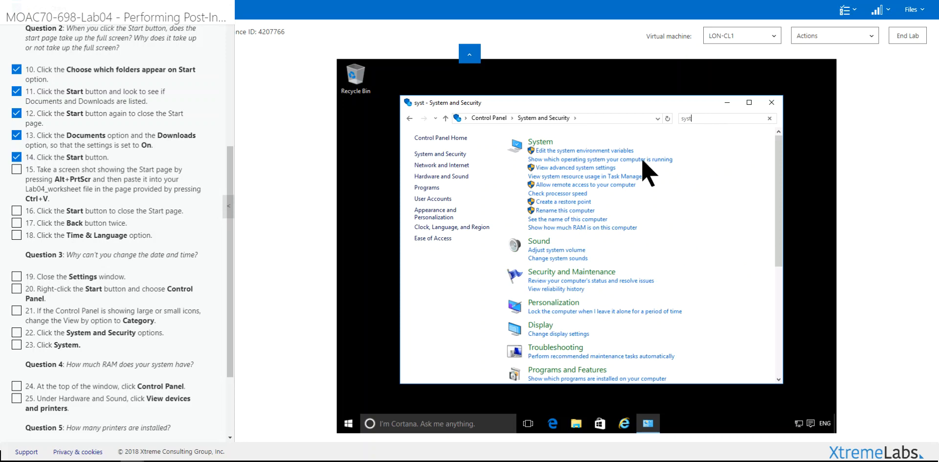
pyautogui.click(542, 142)
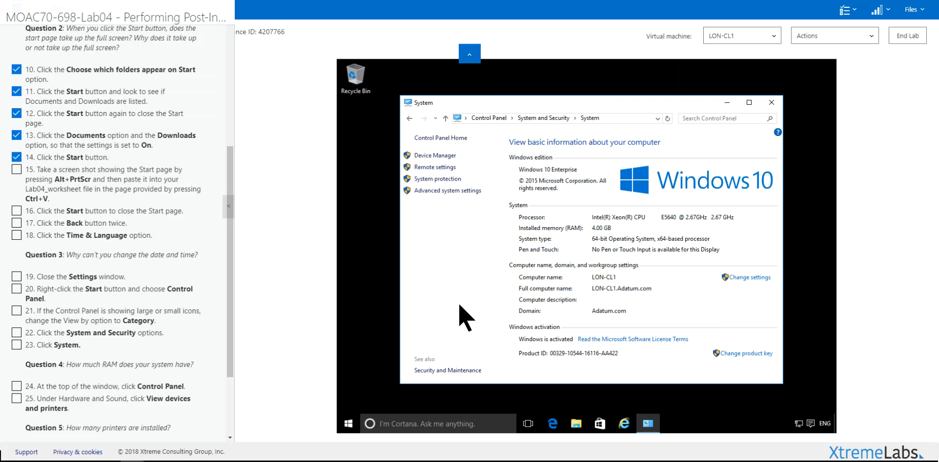
# Maximize the System window and tick lab steps 15 through 18 as done.
pyautogui.click(750, 103)
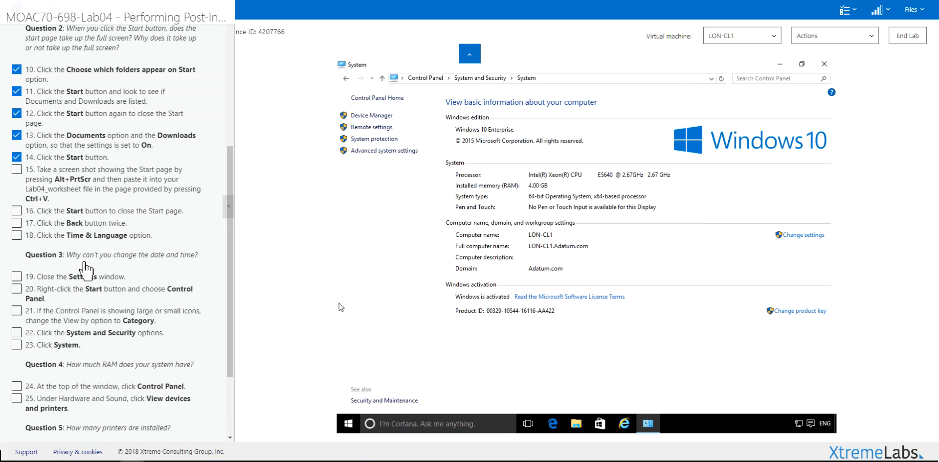
pyautogui.click(89, 197)
pyautogui.click(96, 213)
pyautogui.click(98, 223)
pyautogui.click(99, 235)
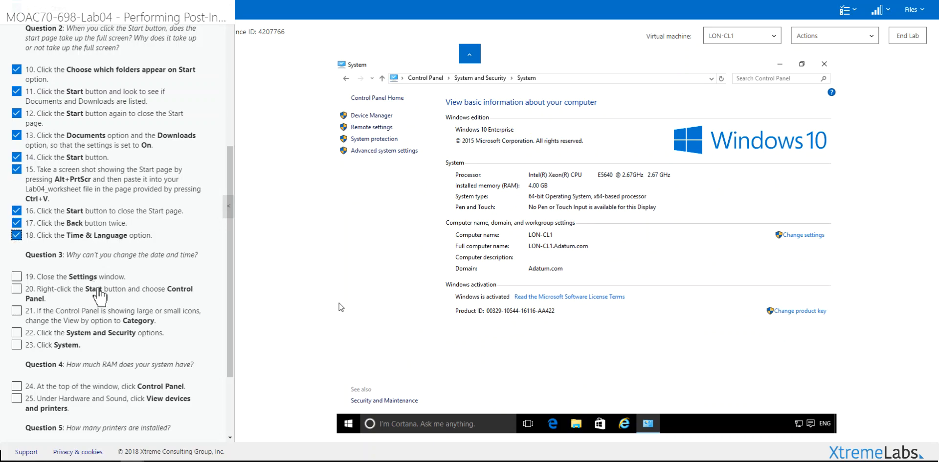
# Tick lab steps 21 and 22 and scroll down the instructions pane.
pyautogui.click(108, 322)
pyautogui.click(93, 332)
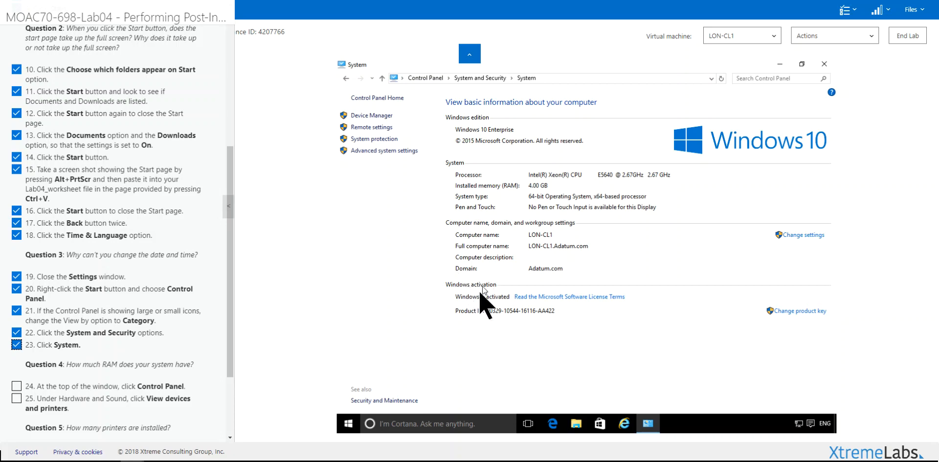
pyautogui.scroll(-2, 231, 274)
pyautogui.moveTo(227, 293); pyautogui.dragTo(226, 296)
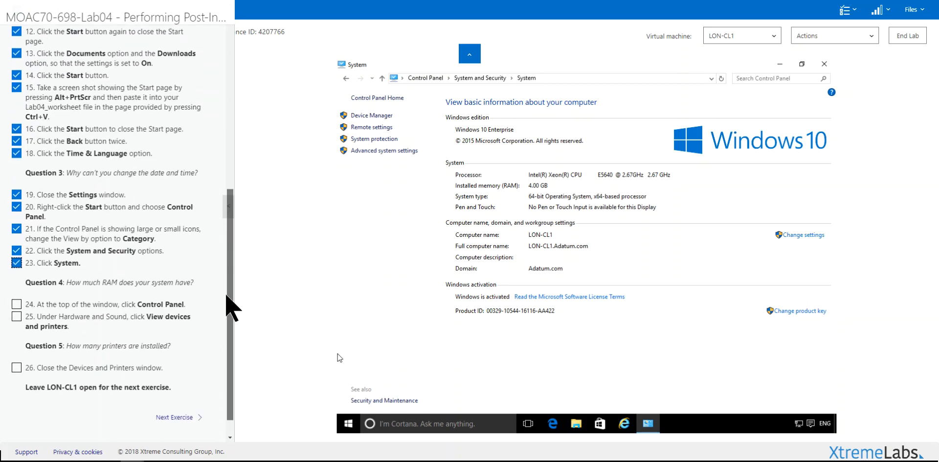
# Return to the Control Panel home and open Devices and Printers under Hardware and Sound.
pyautogui.click(425, 77)
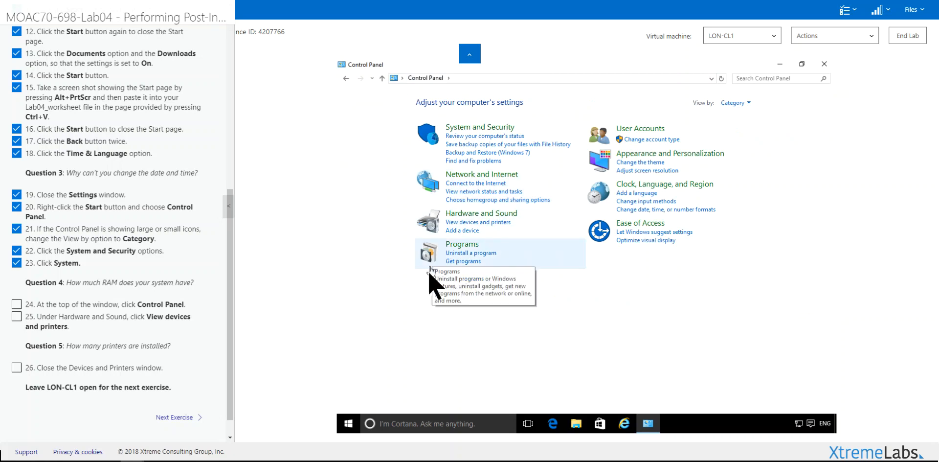
pyautogui.click(499, 223)
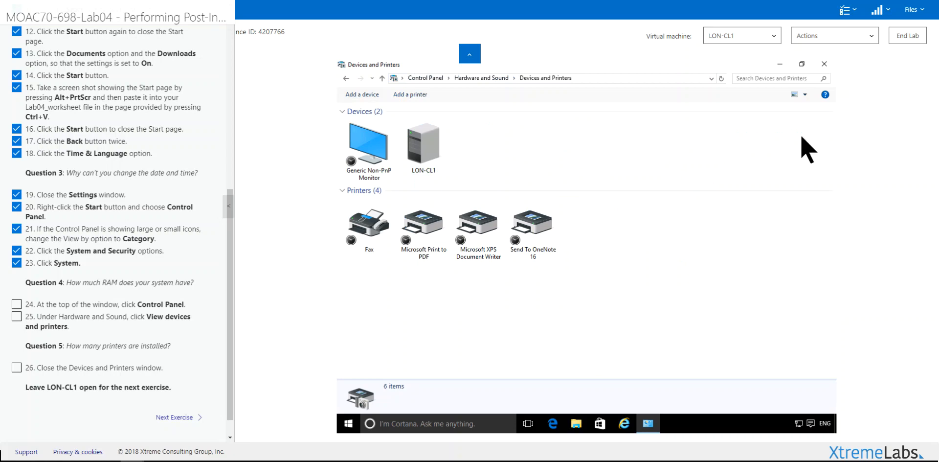
pyautogui.click(421, 97)
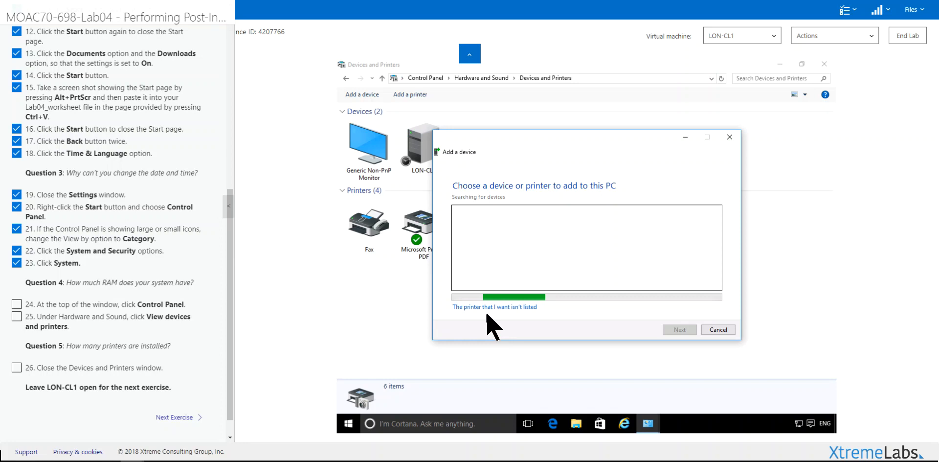
# In Add Printer, try the shared-printer-by-name and directory search options, then close Find Printers.
pyautogui.click(502, 307)
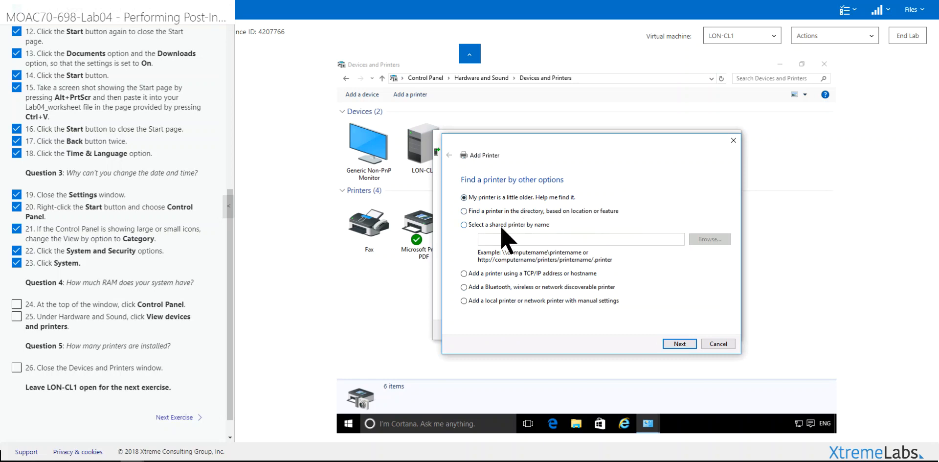
pyautogui.click(478, 227)
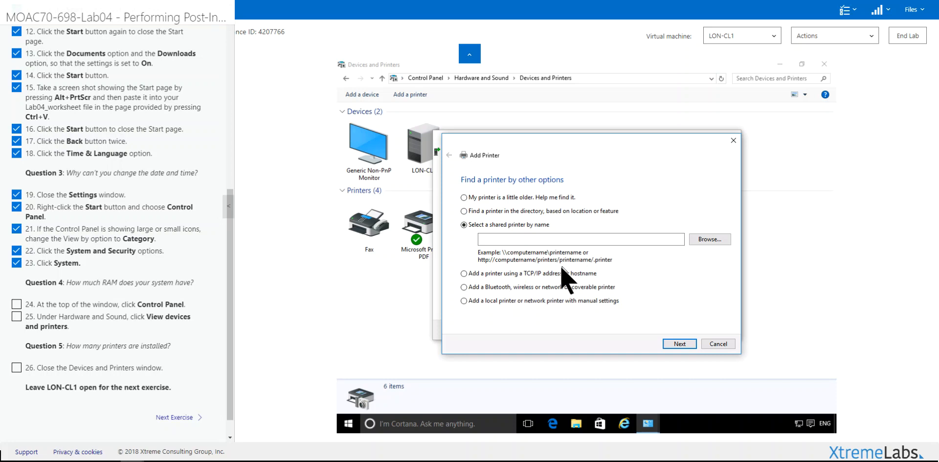
pyautogui.click(464, 210)
pyautogui.click(678, 343)
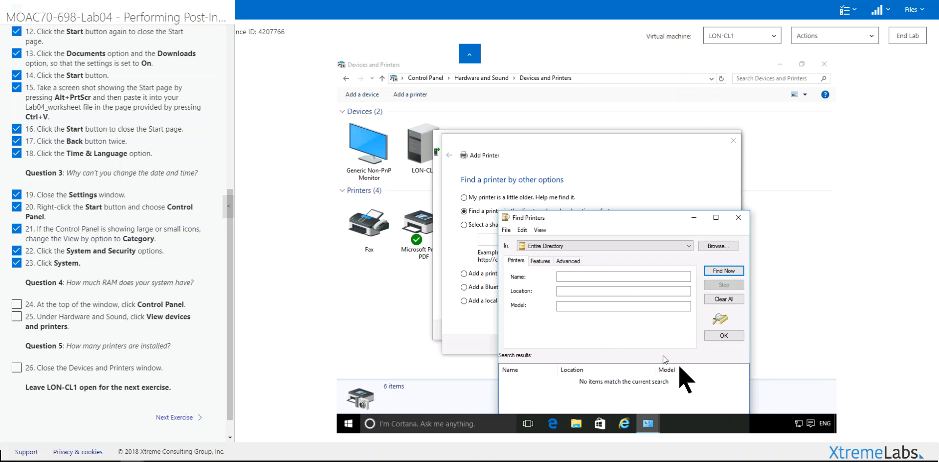
pyautogui.click(739, 218)
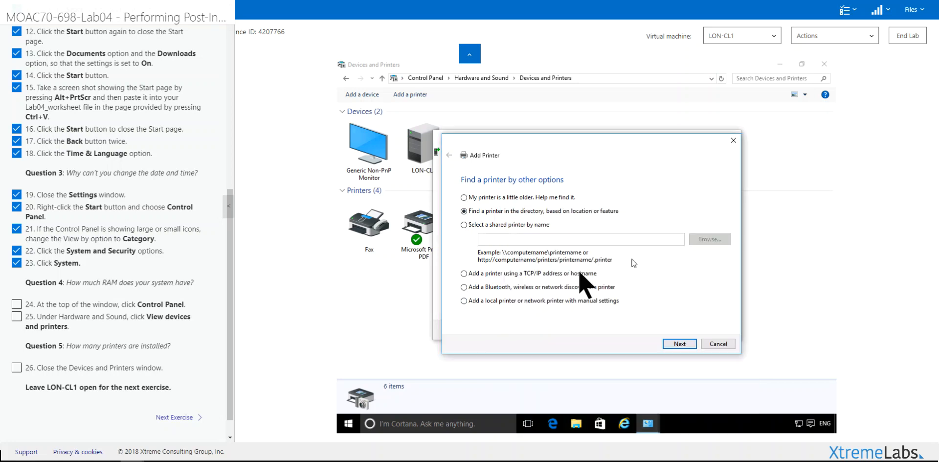
# Choose adding a printer by TCP/IP address and set Device type to TCP/IP Device.
pyautogui.click(495, 278)
pyautogui.click(682, 345)
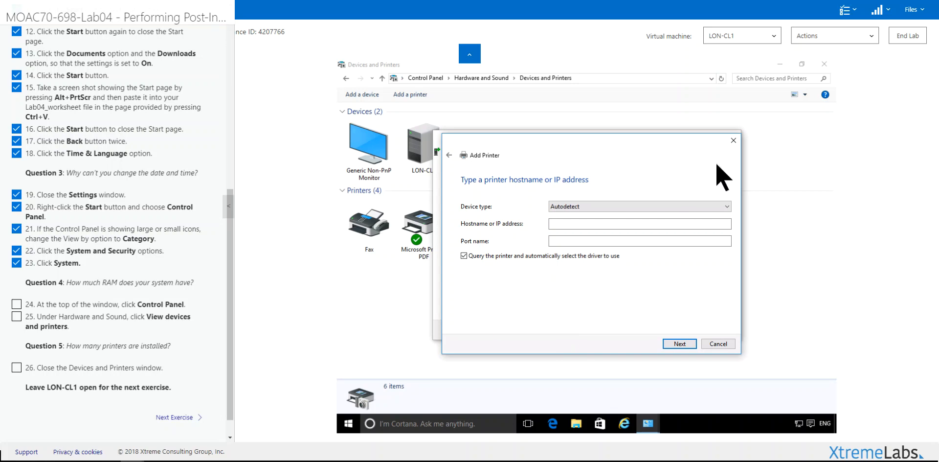
pyautogui.click(700, 208)
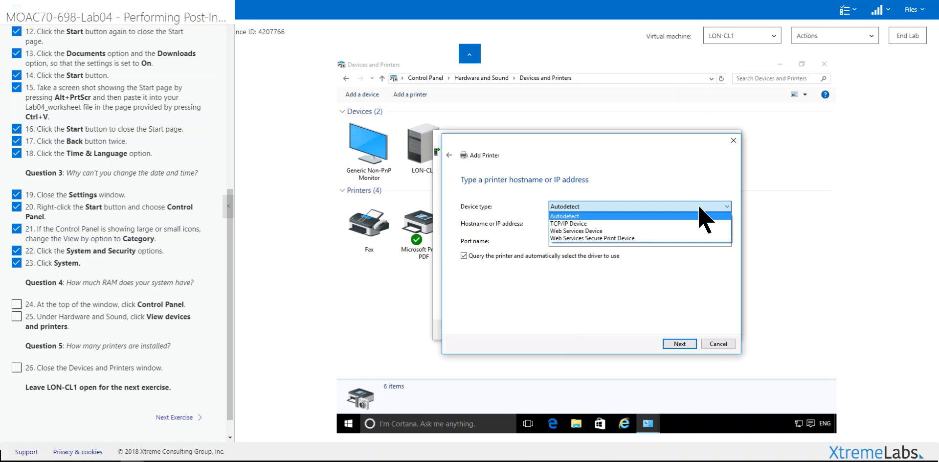
pyautogui.click(719, 224)
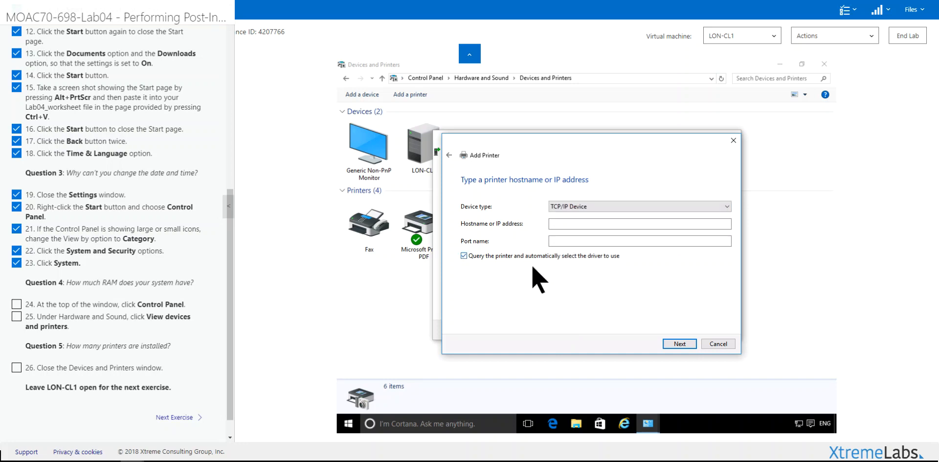
# Restart the wizard, view port choices for a manual local printer, then cancel both wizards.
pyautogui.click(734, 141)
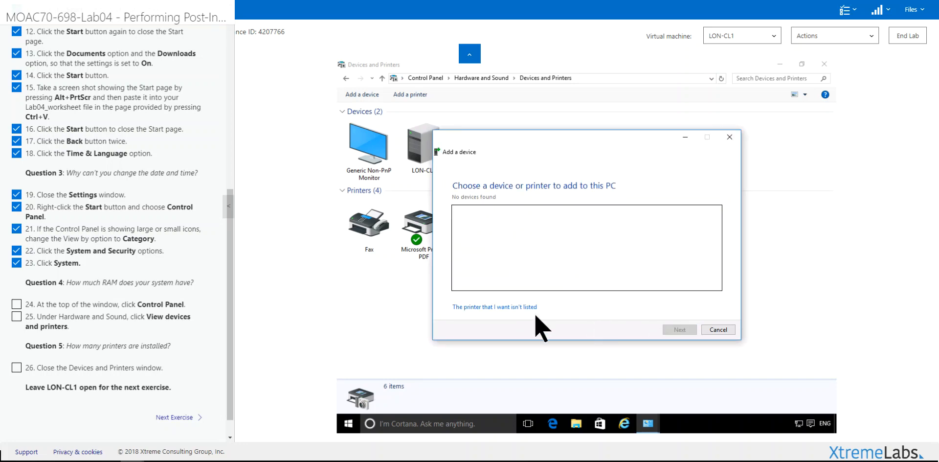
pyautogui.click(511, 307)
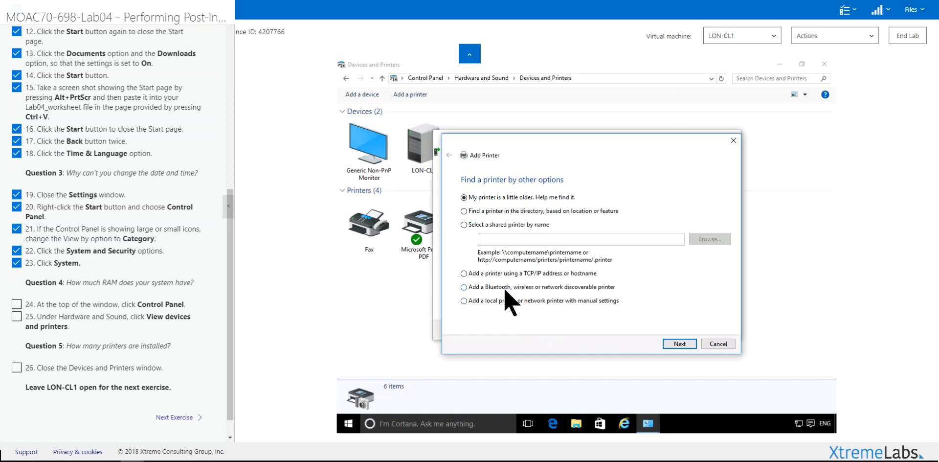
pyautogui.click(506, 301)
pyautogui.click(680, 343)
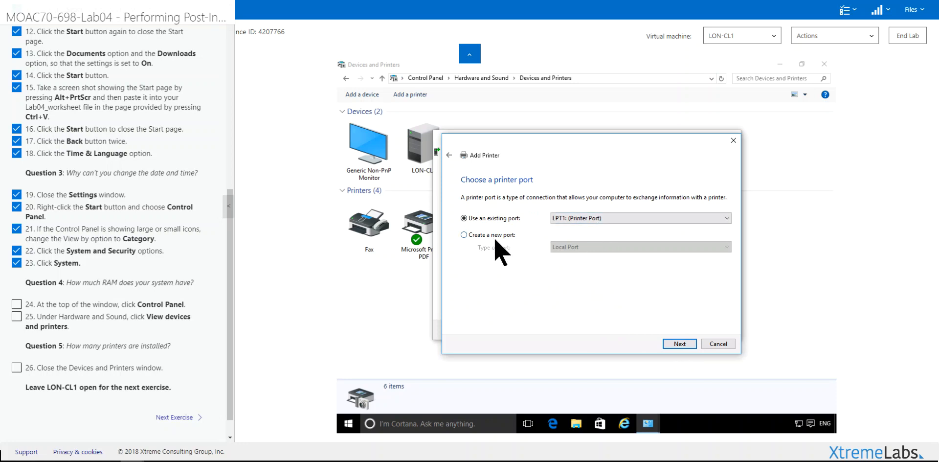
pyautogui.click(718, 344)
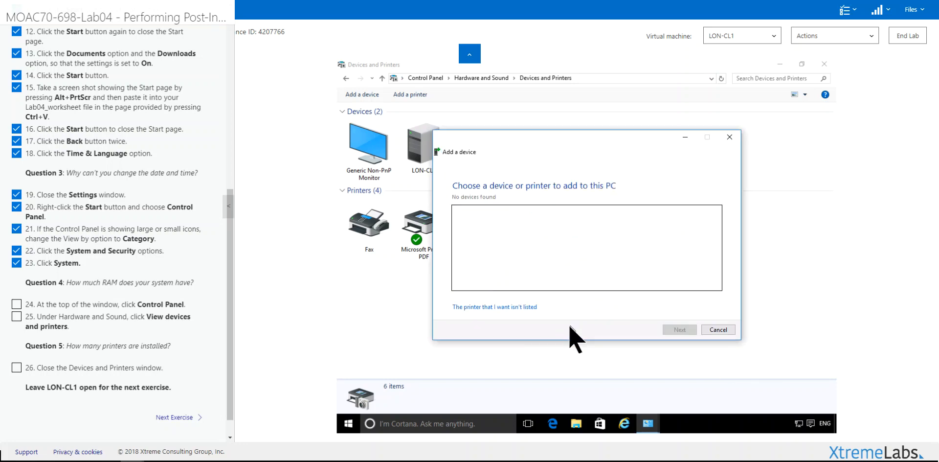
pyautogui.click(718, 331)
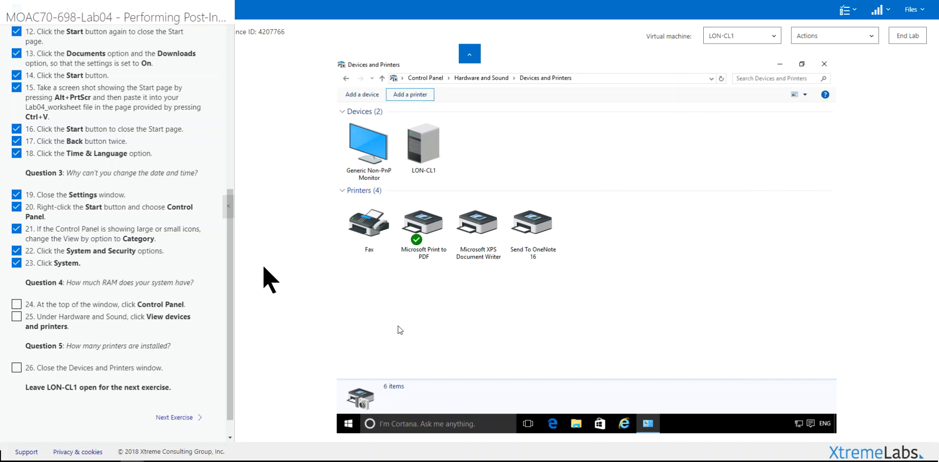